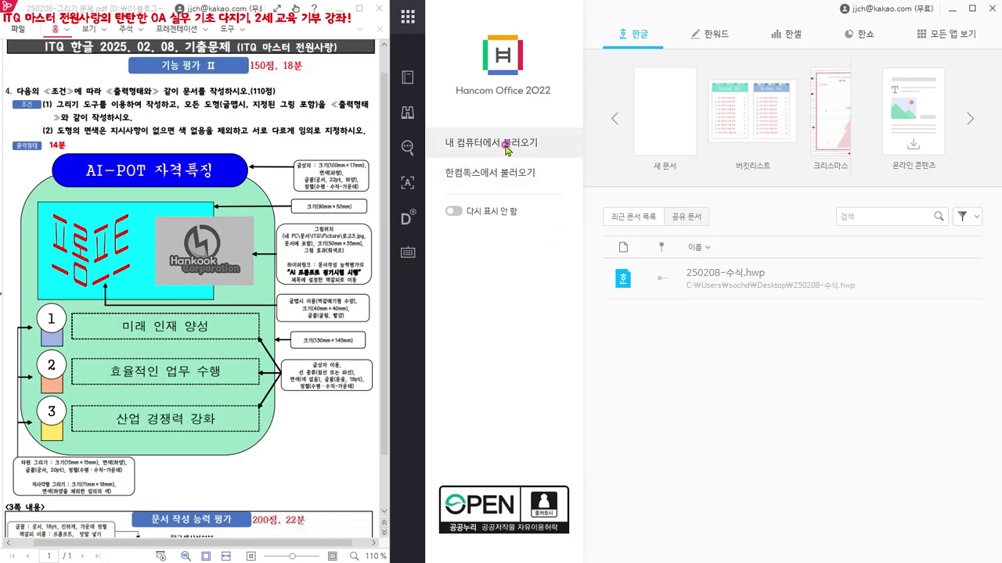
Open the document 250208-수식.hwp from the desktop folder (바탕 화면)
left_click(507, 148)
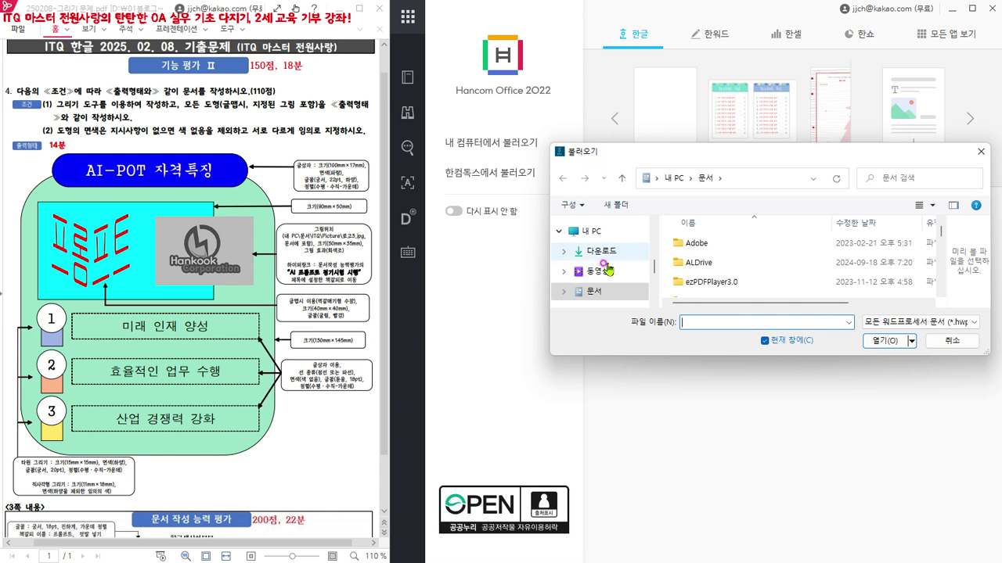
scroll(598, 290, "down", 1)
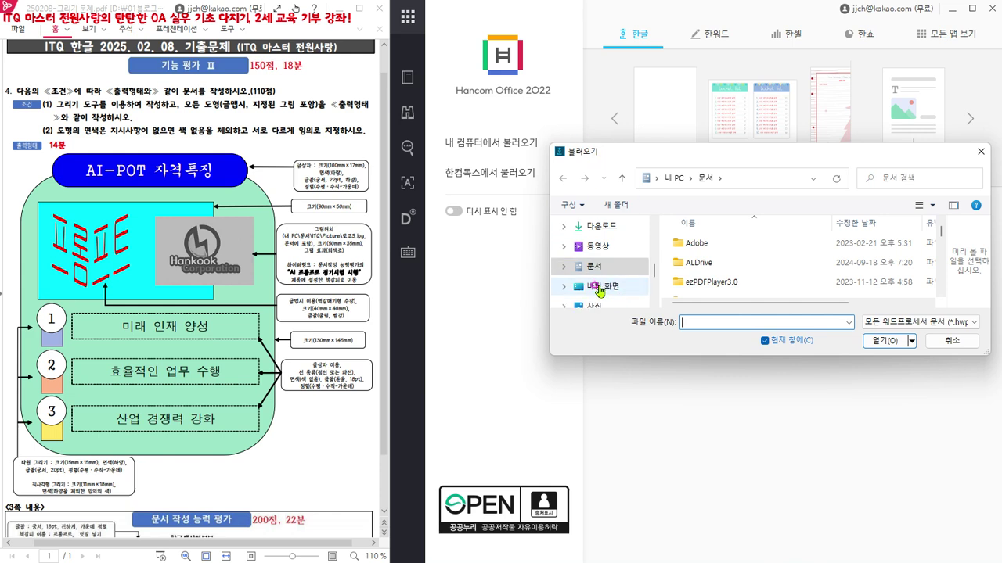
left_click(603, 288)
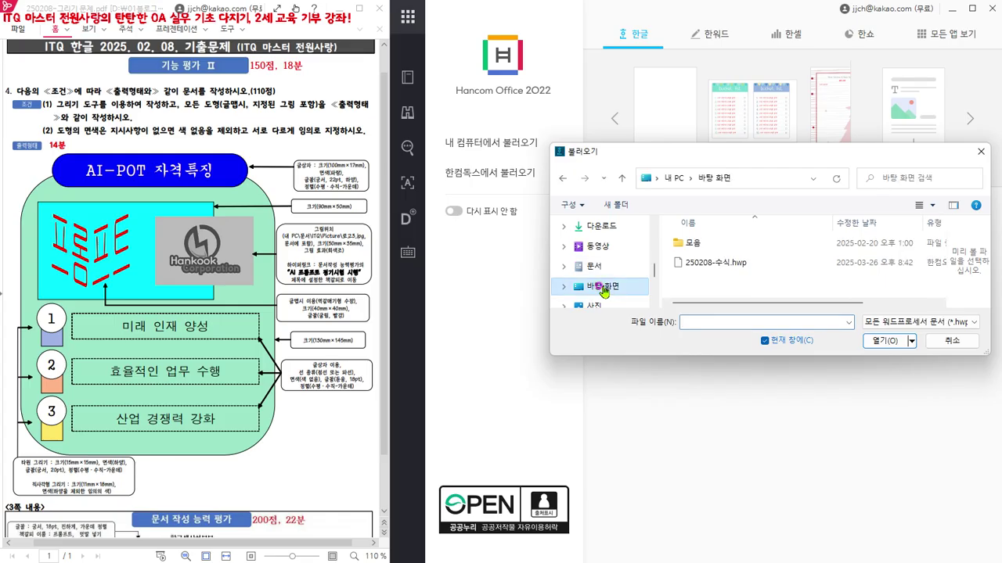
left_click(713, 267)
left_click(885, 341)
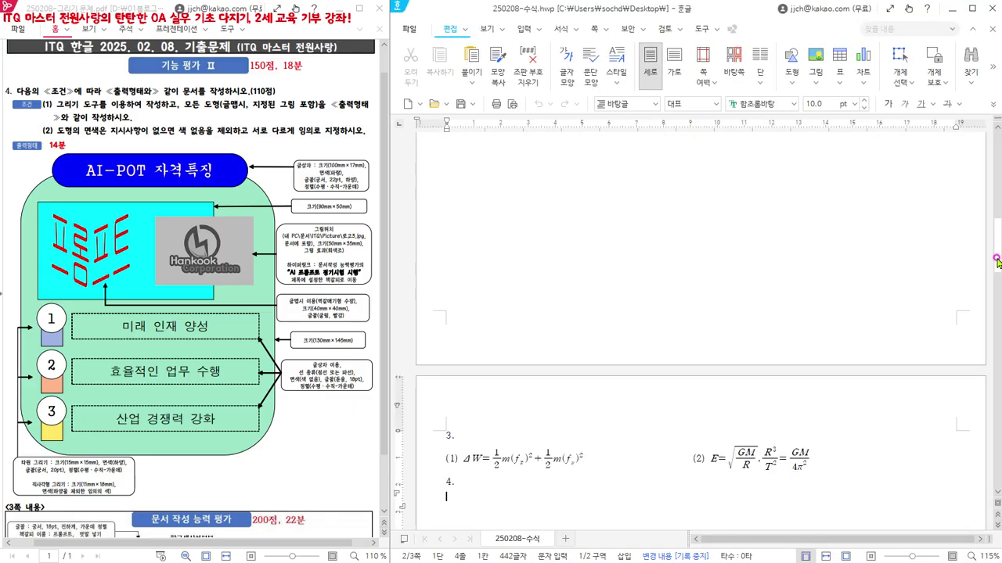
Draw a 30 × 30 mm rectangle on the page below item 4
scroll(997, 261, "down", 5)
left_click(474, 183)
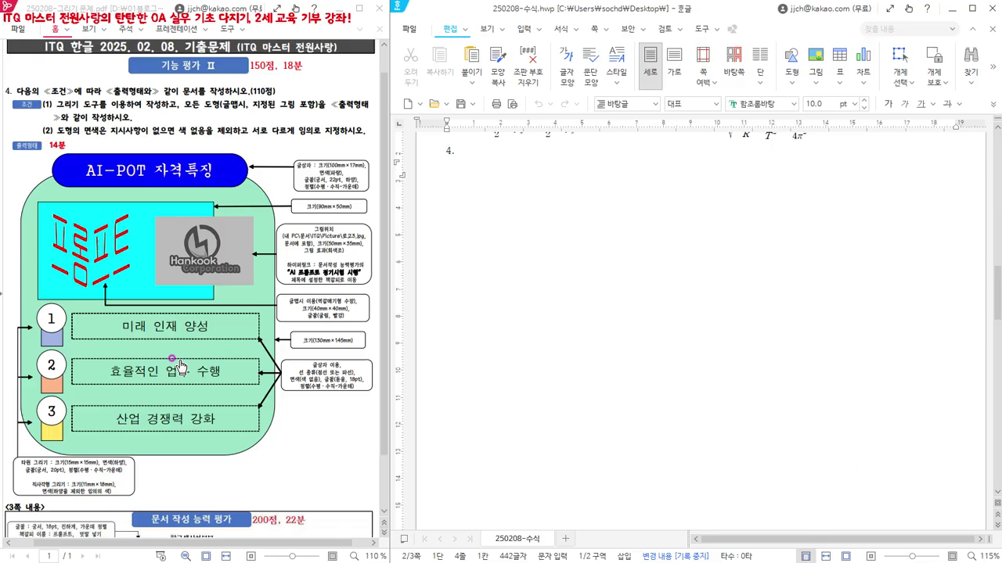
left_click(447, 171)
left_click(521, 32)
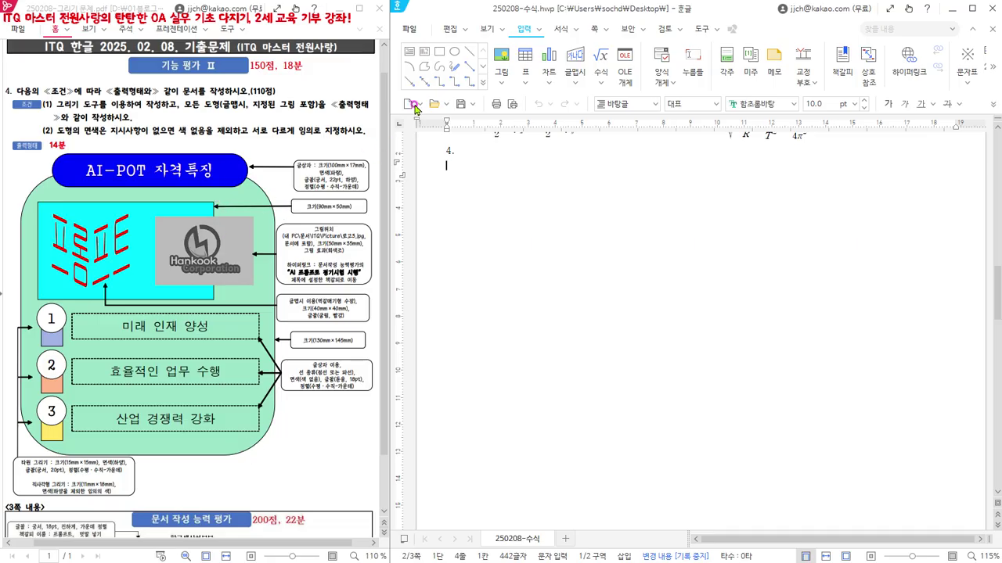
left_click(440, 52)
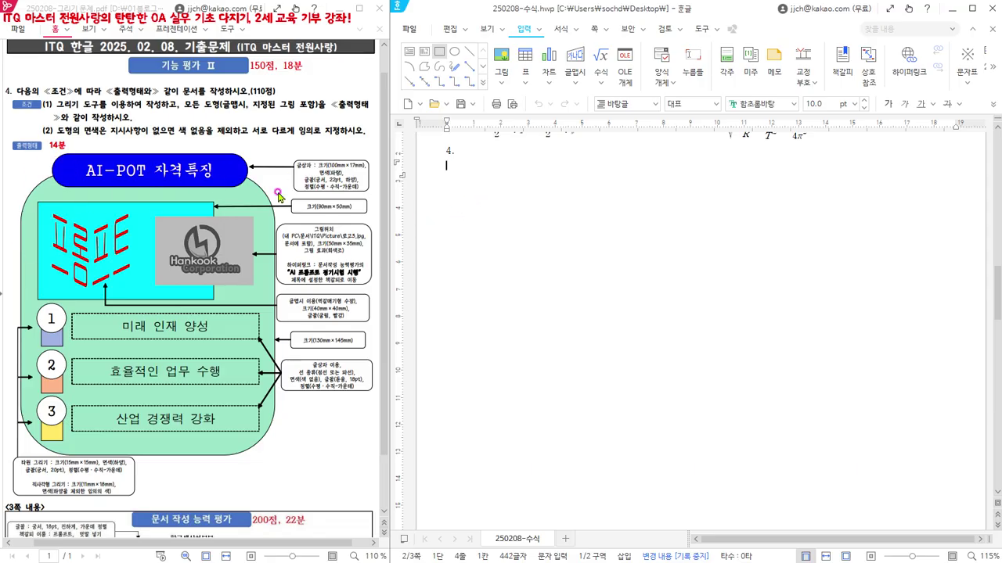
left_click(510, 185)
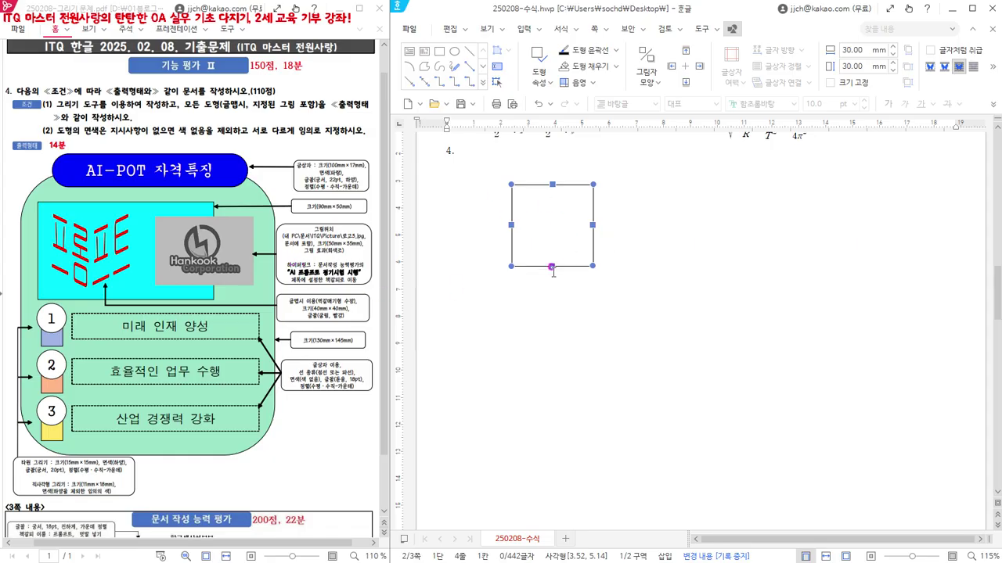
Set the rectangle's size to 130 mm wide and 145 mm high, fix its size, and place it in front of the text (글 앞으로)
double_click(557, 227)
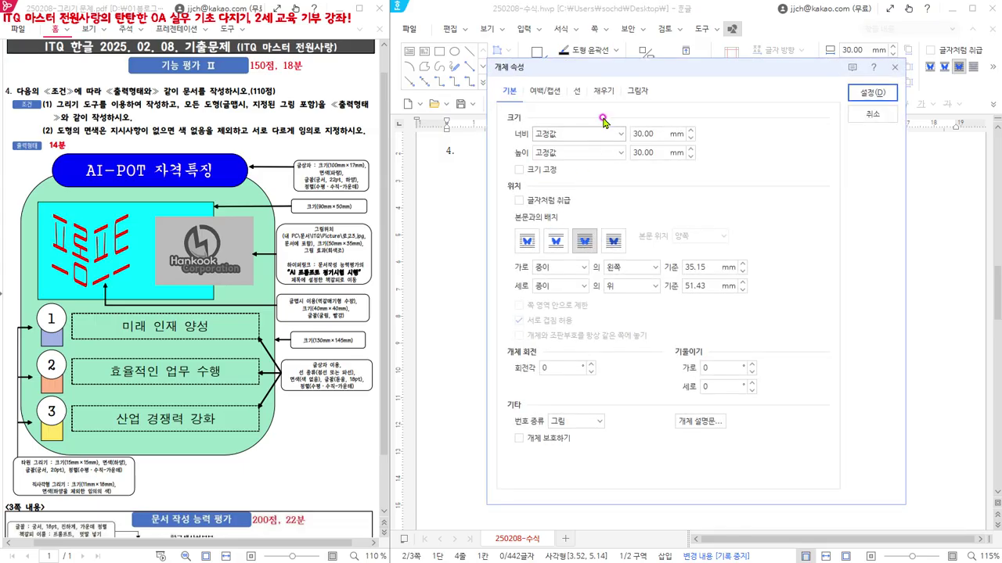
left_click_drag(621, 71, 690, 80)
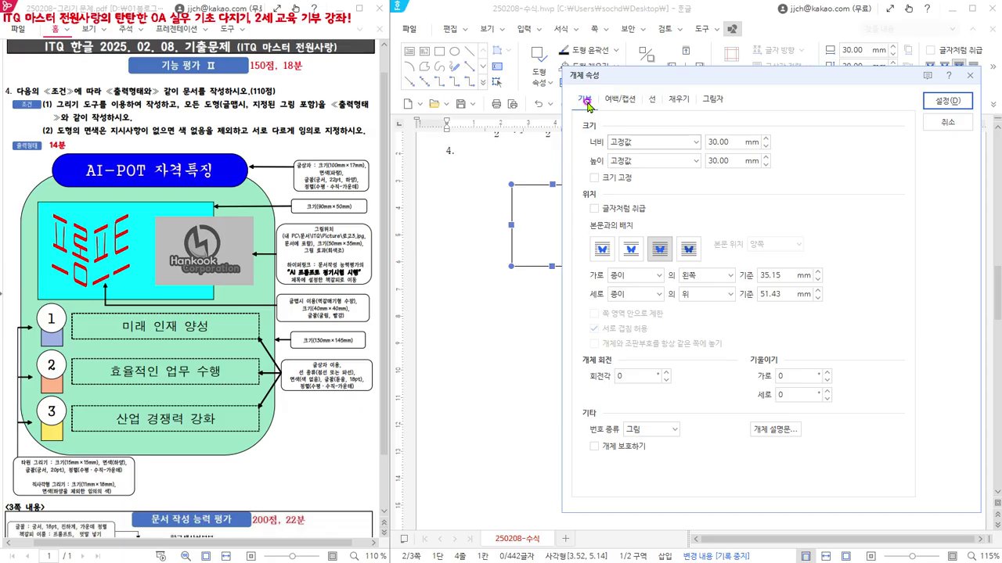
double_click(729, 141)
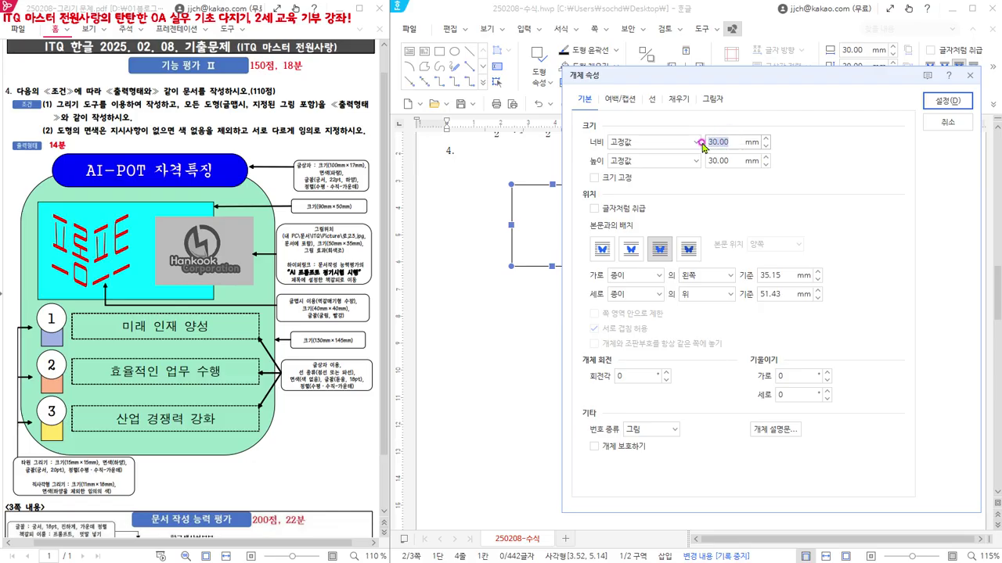
type("130")
double_click(732, 161)
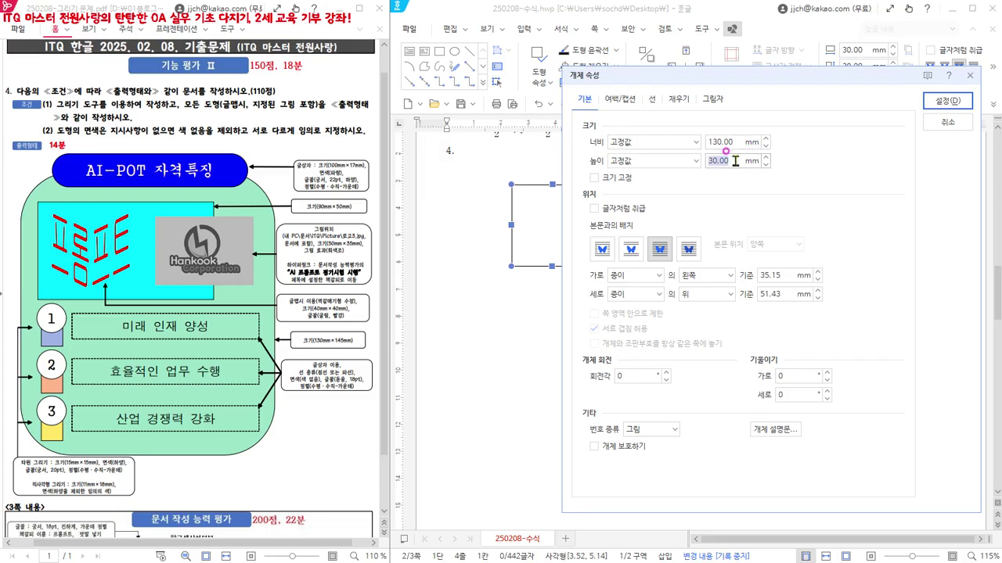
type("145")
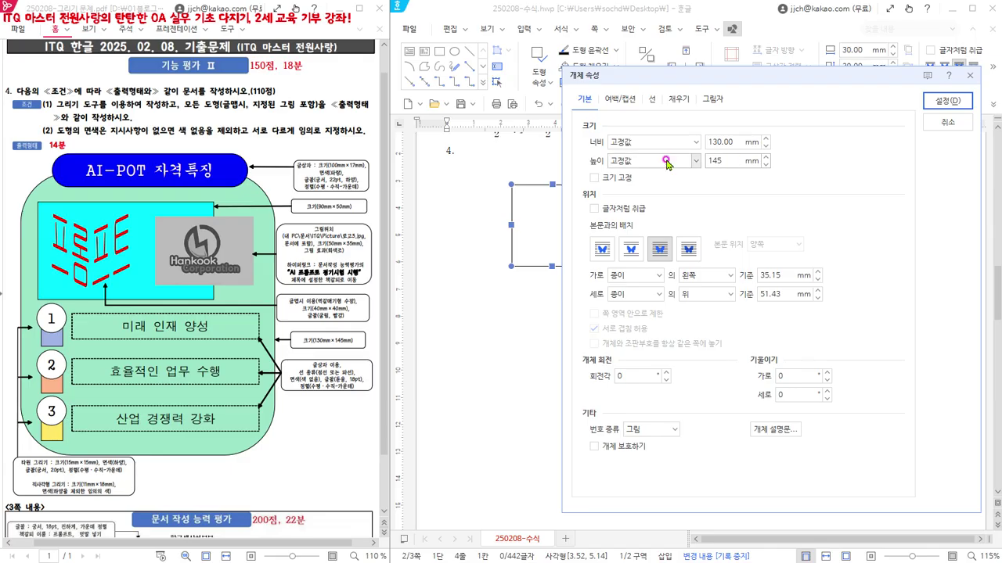
left_click(593, 178)
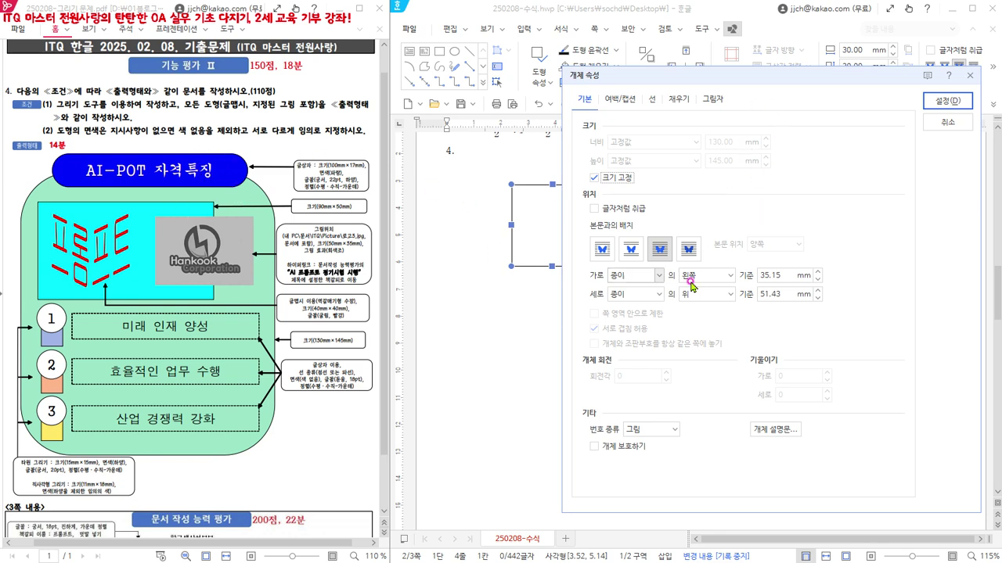
left_click(660, 249)
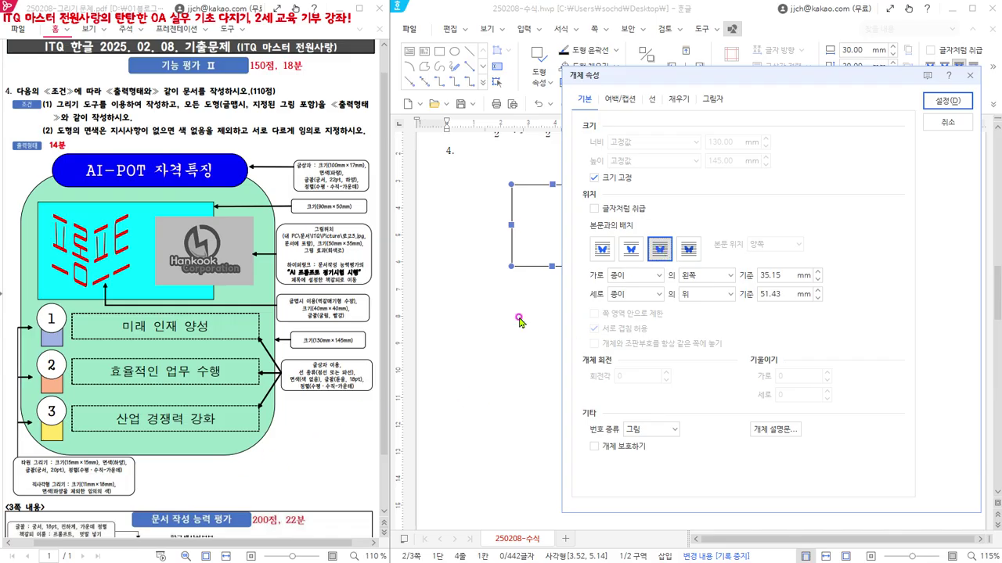
Give the rectangle rounded corners (둥근 모양) and a light green fill, and apply the object properties
left_click(652, 100)
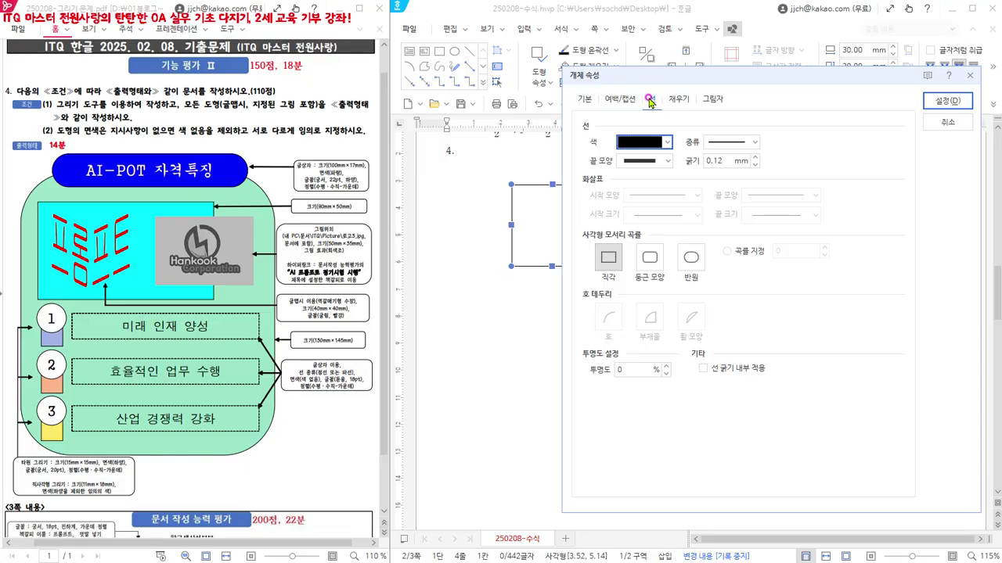
left_click(650, 266)
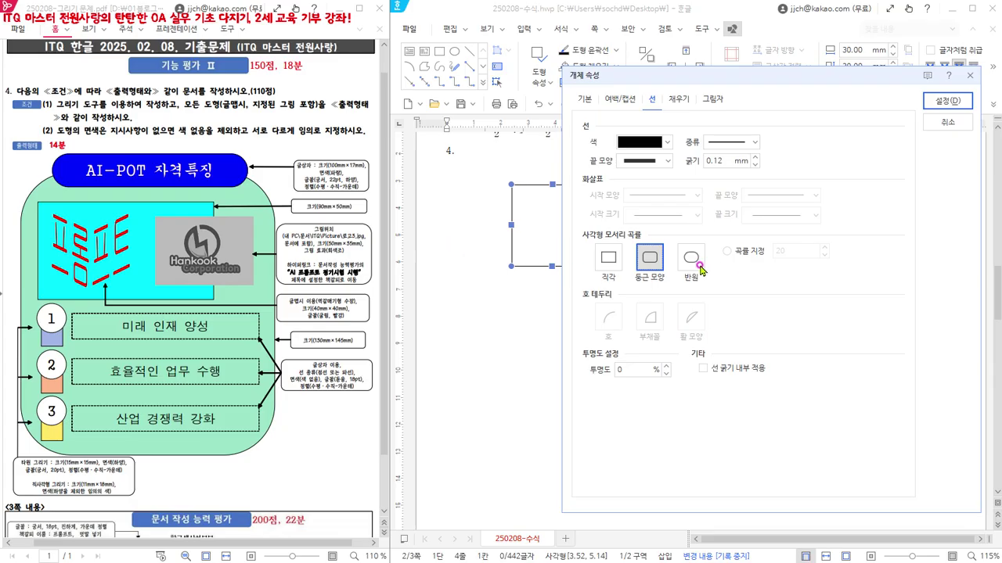
left_click(679, 101)
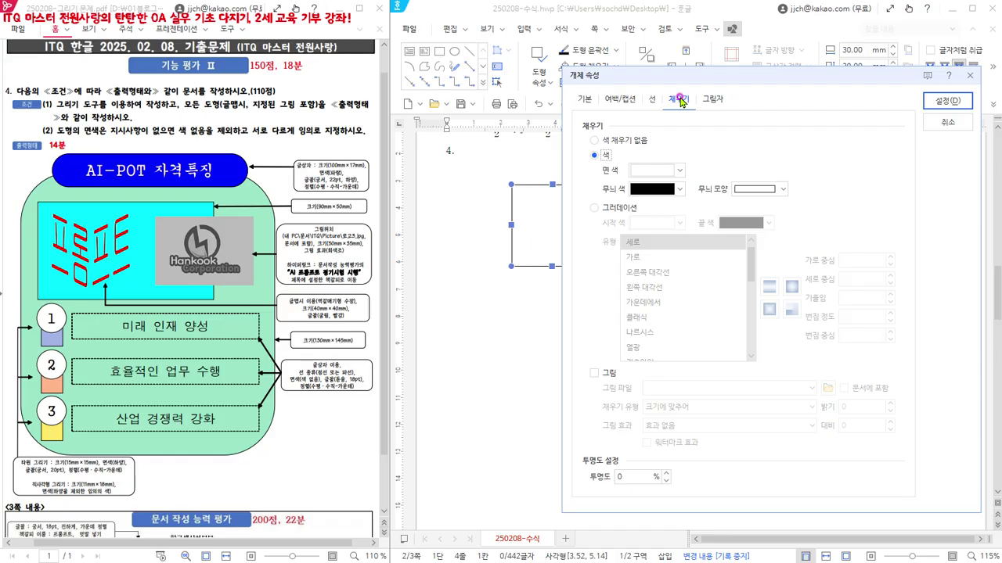
left_click(639, 172)
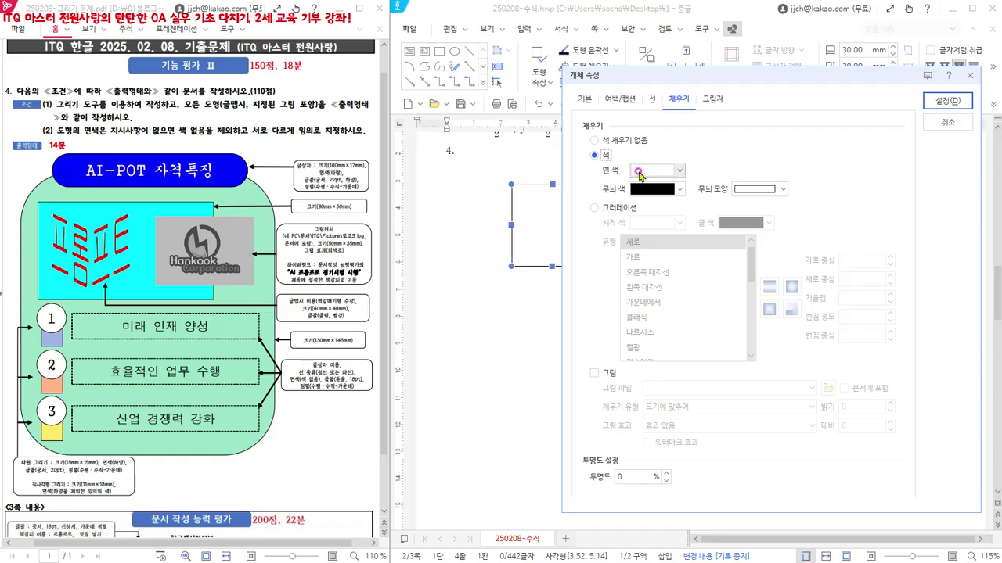
left_click(649, 172)
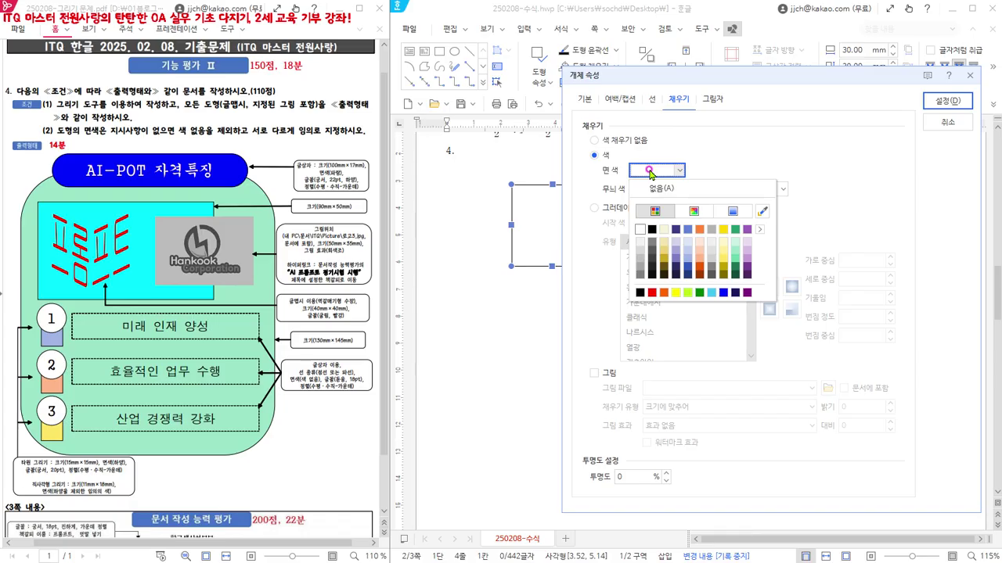
left_click(736, 249)
left_click(736, 249)
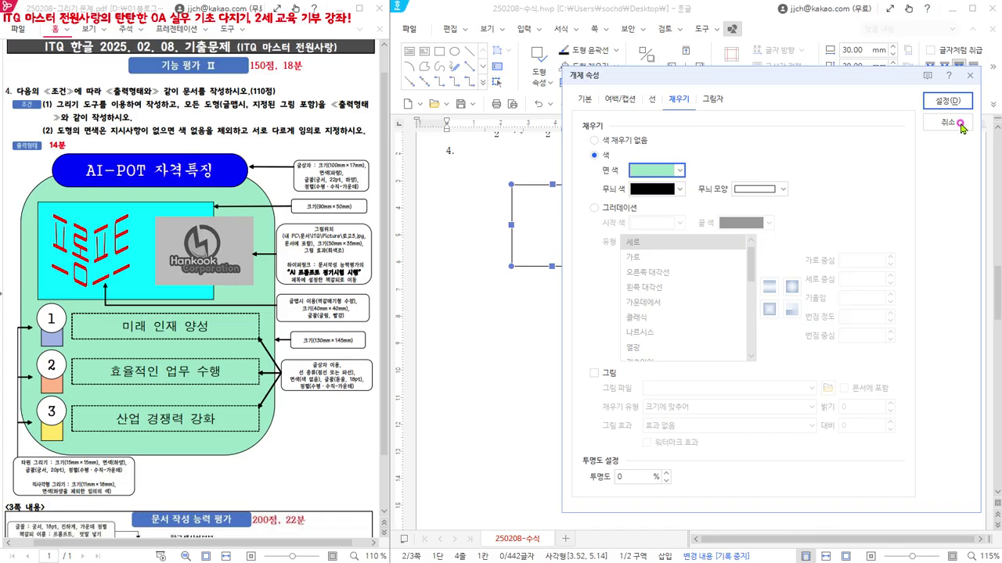
left_click(947, 103)
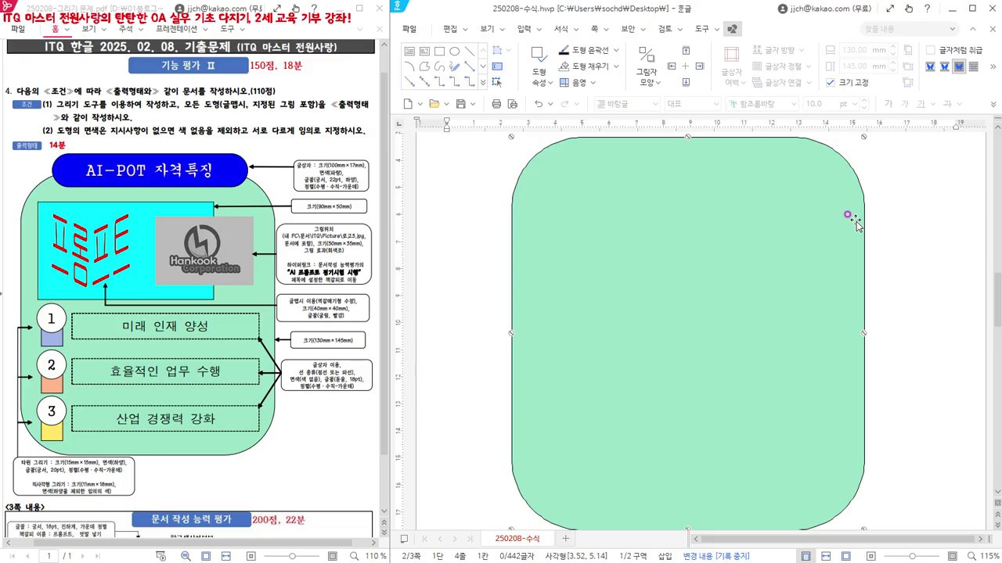
Insert a 30 × 30 mm text box overlapping the upper edge of the green rectangle and select it as an object
left_click(451, 143)
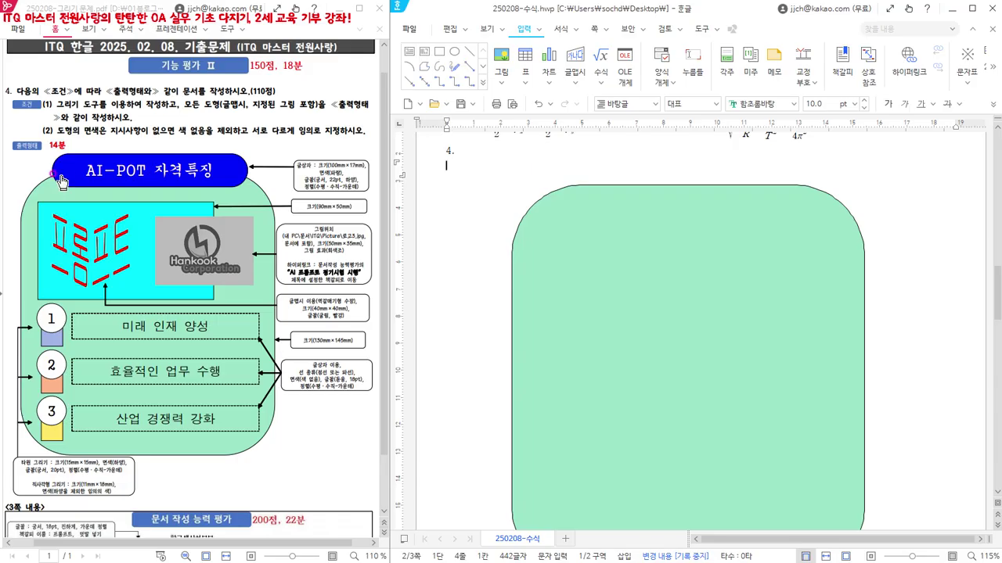
left_click(411, 52)
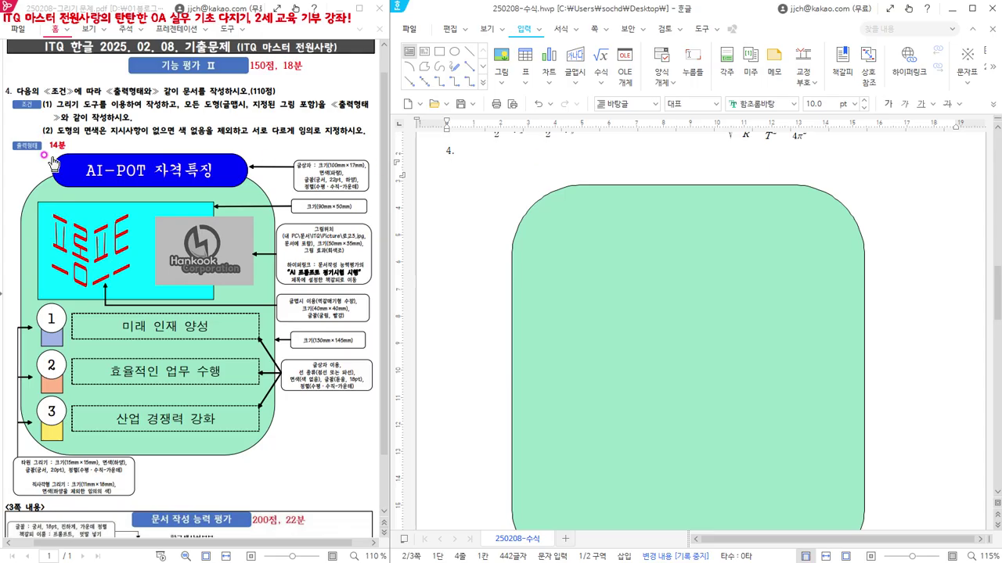
left_click(546, 164)
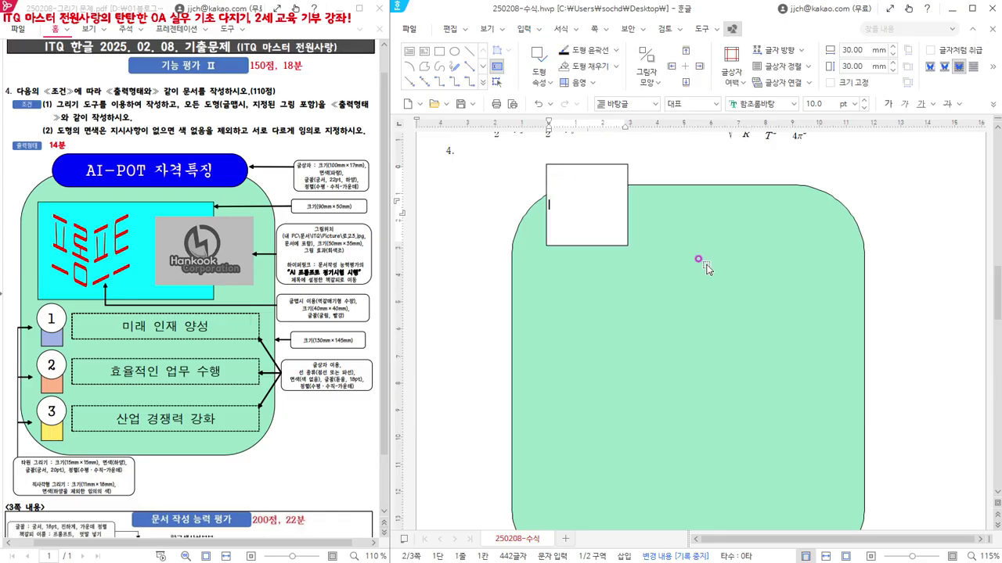
key("Escape")
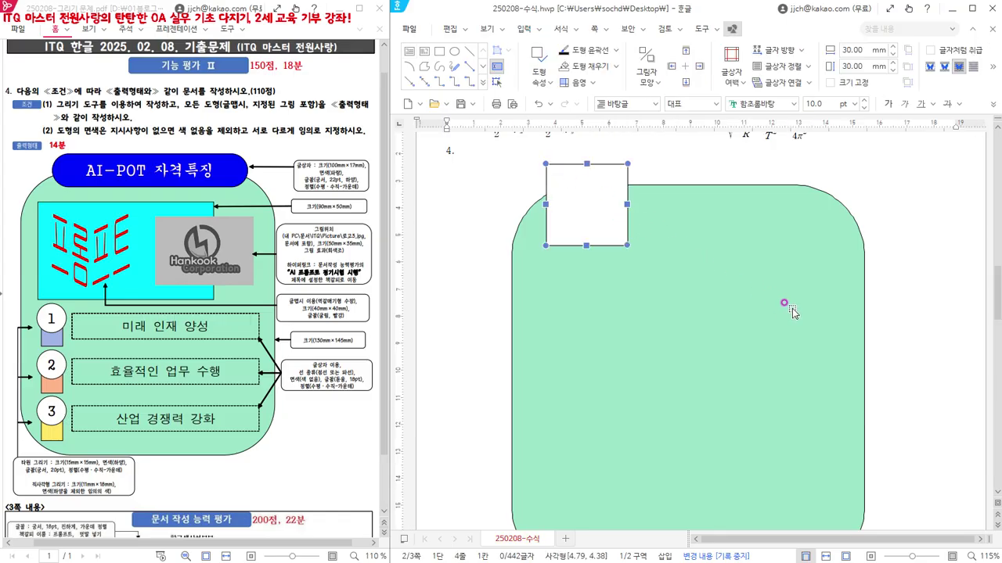
Set the text box's size to 100 mm wide and 17 mm high, fix its size, and place it in front of the text (글 앞으로)
double_click(572, 203)
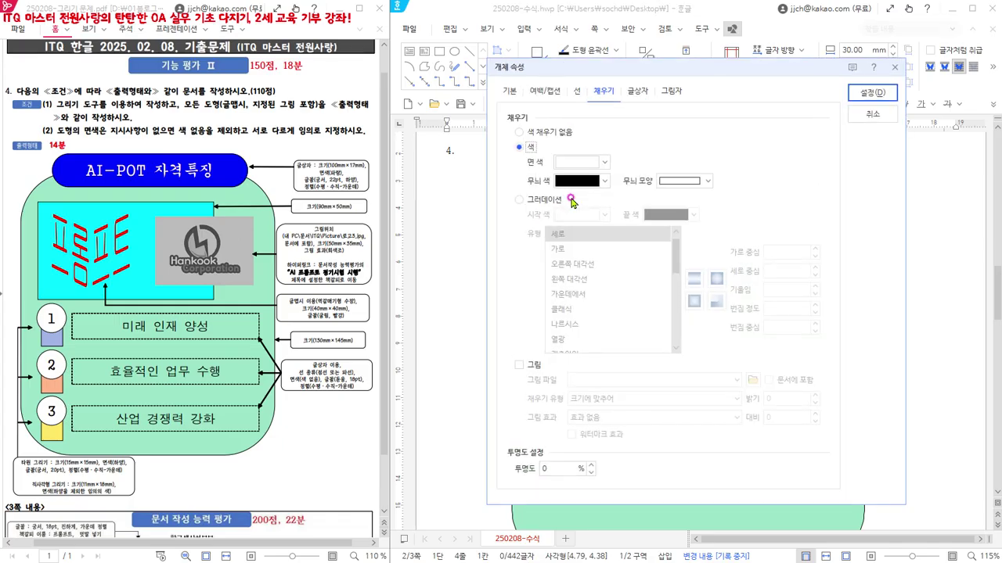
left_click_drag(632, 72, 721, 102)
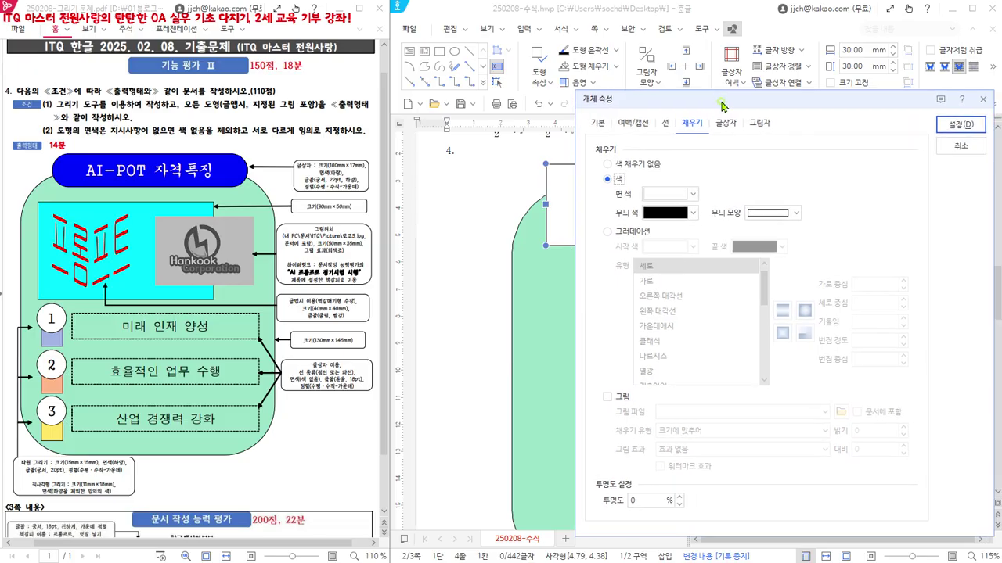
left_click(597, 123)
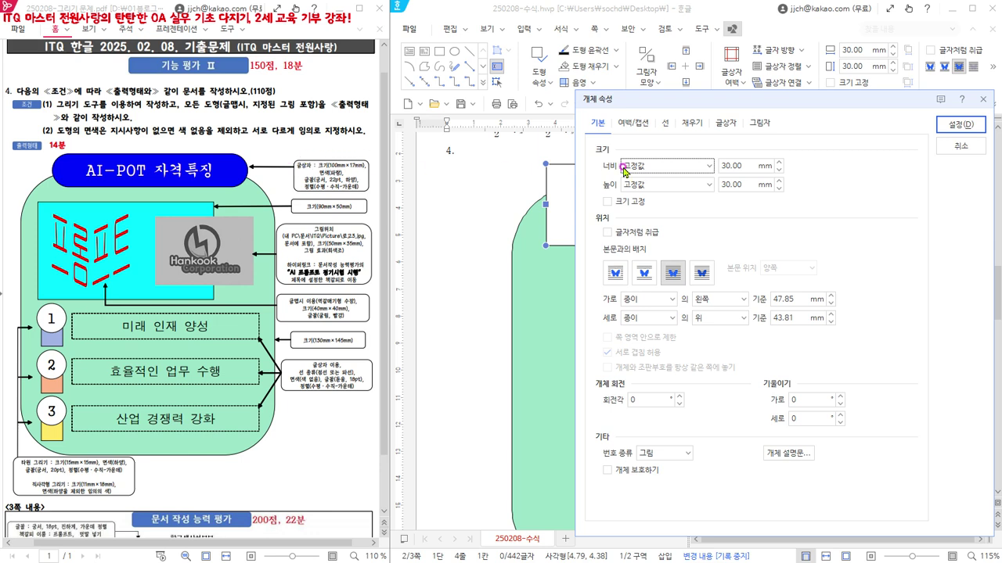
double_click(747, 166)
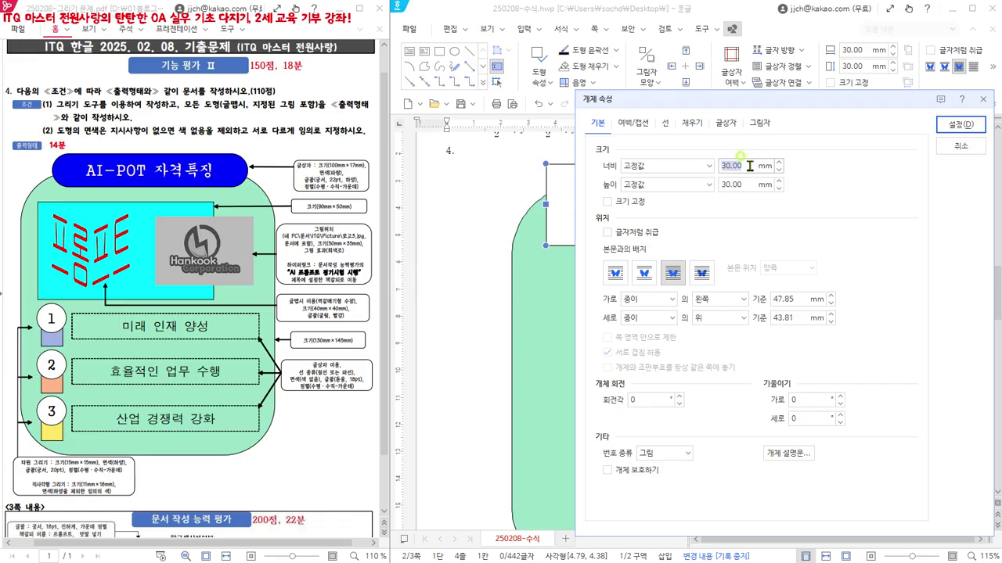
type("100")
double_click(747, 183)
type("1")
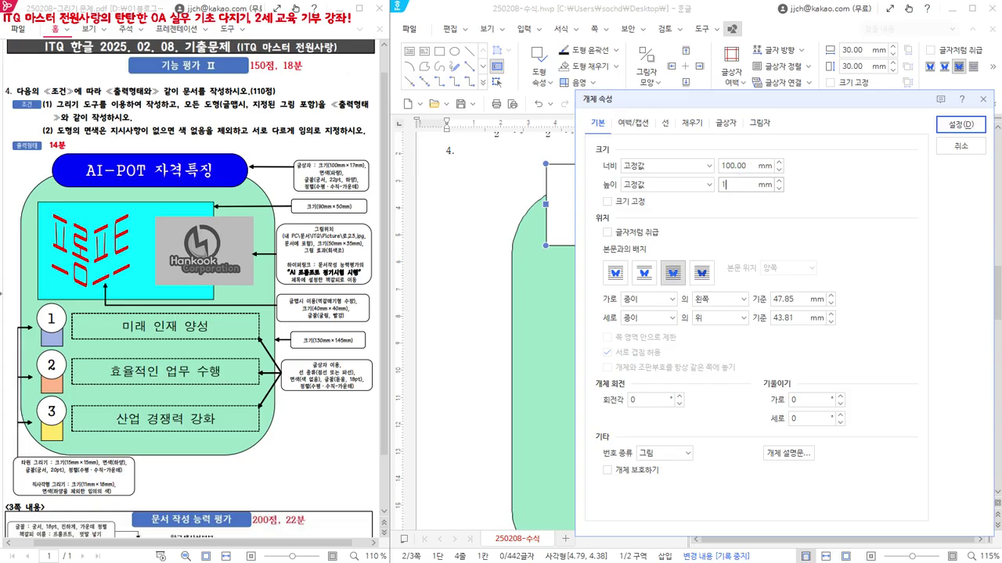
type("7")
left_click(609, 202)
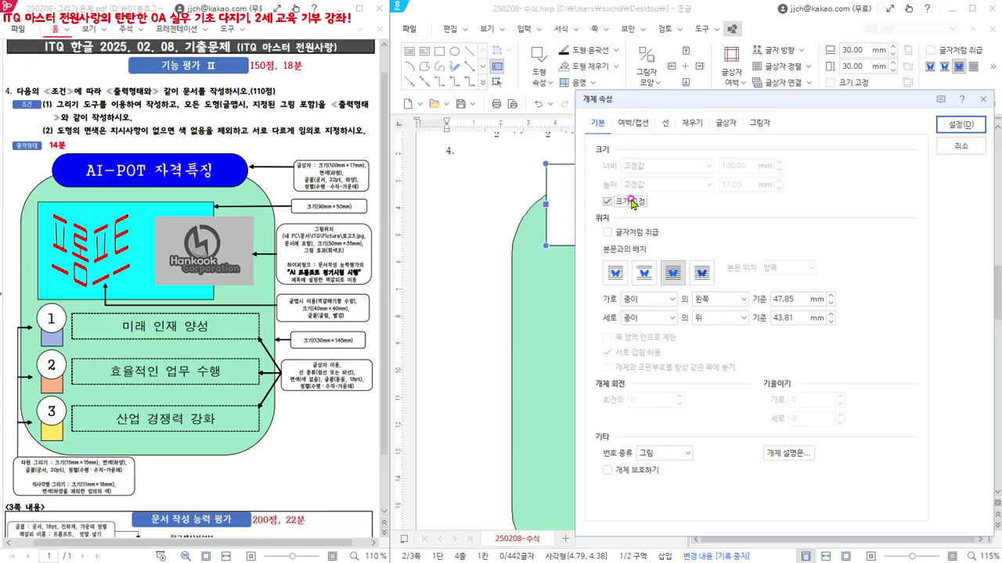
left_click(674, 272)
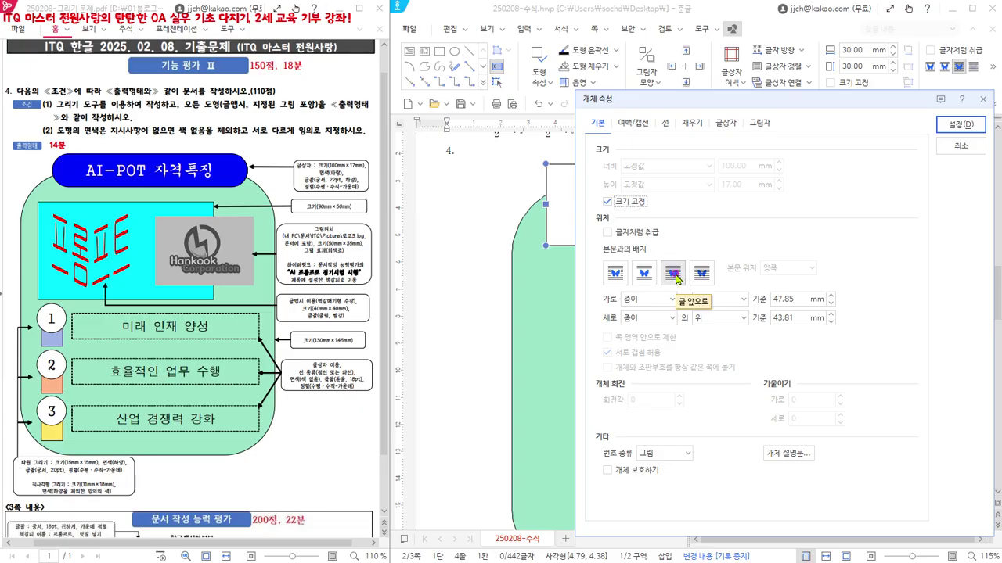
left_click(675, 274)
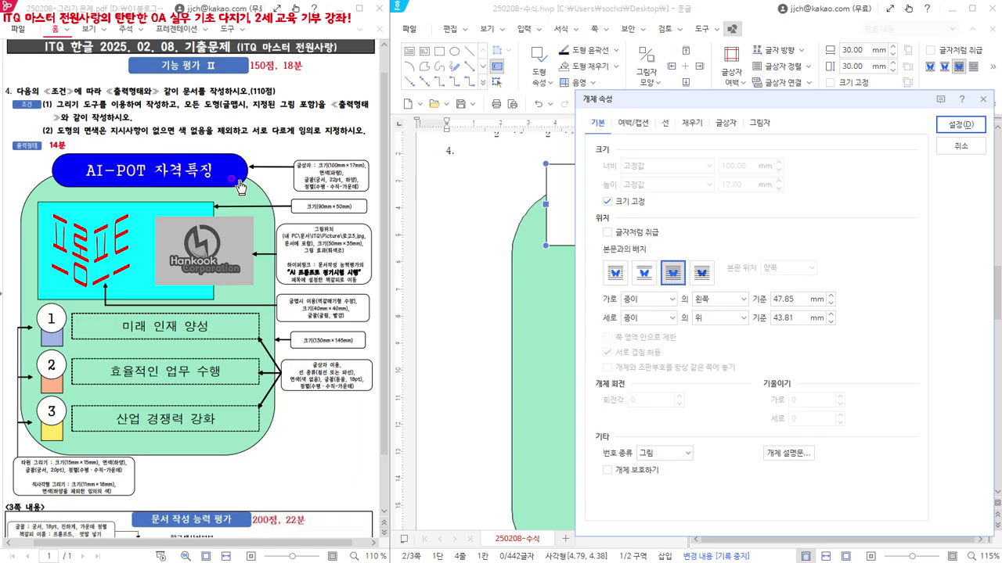
Give the title text box semicircular ends (반원) and a blue fill colour
left_click(665, 124)
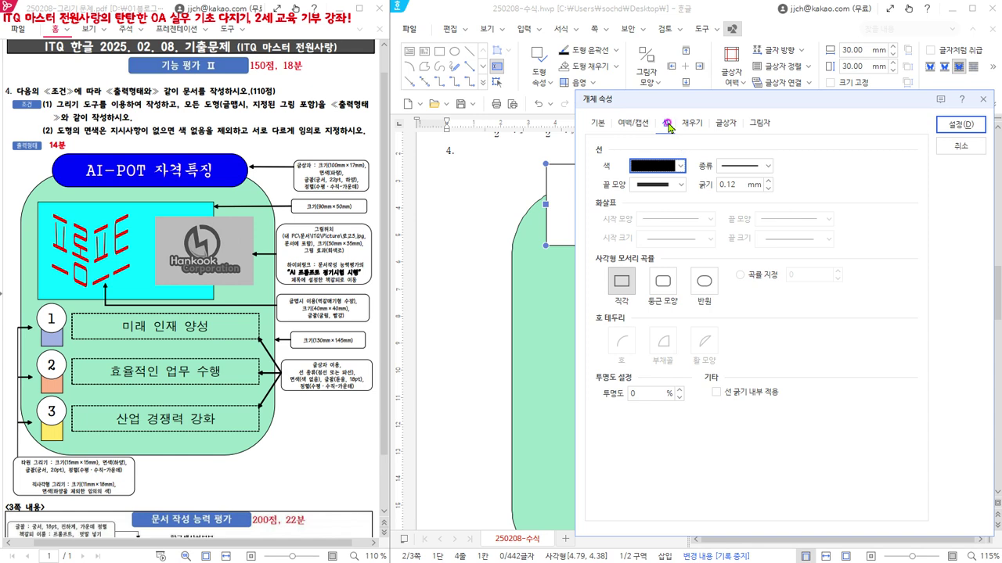
left_click(704, 286)
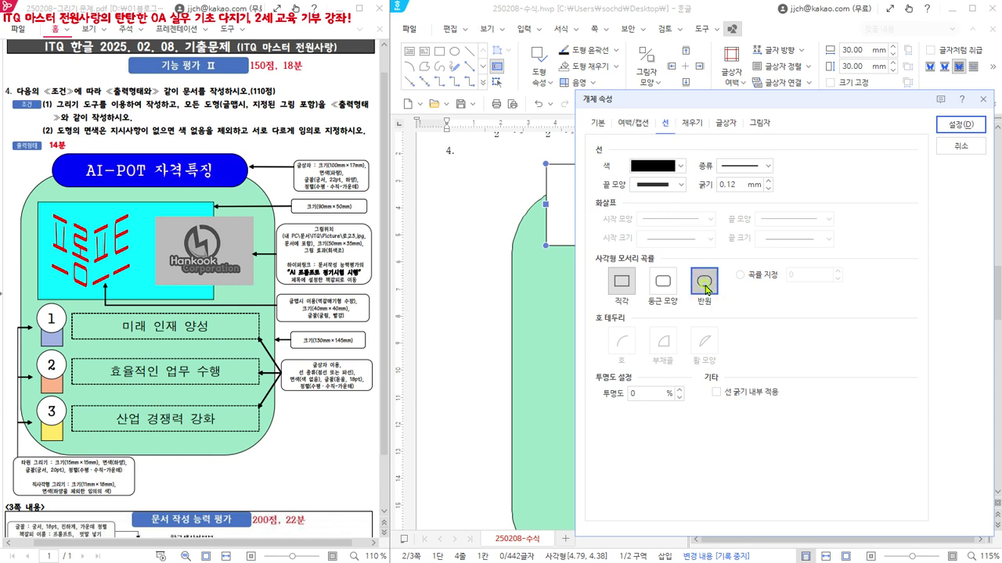
left_click(692, 123)
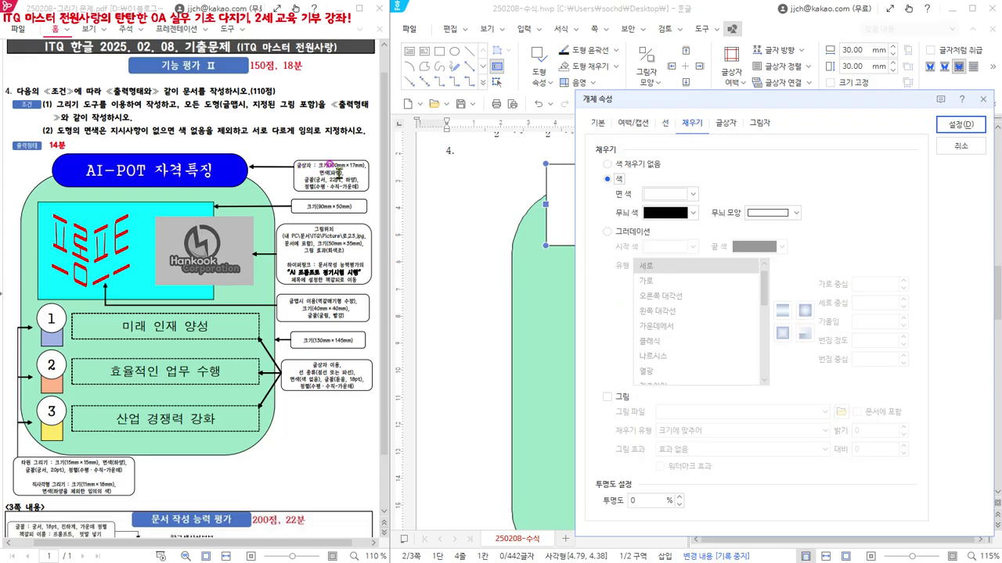
left_click(671, 194)
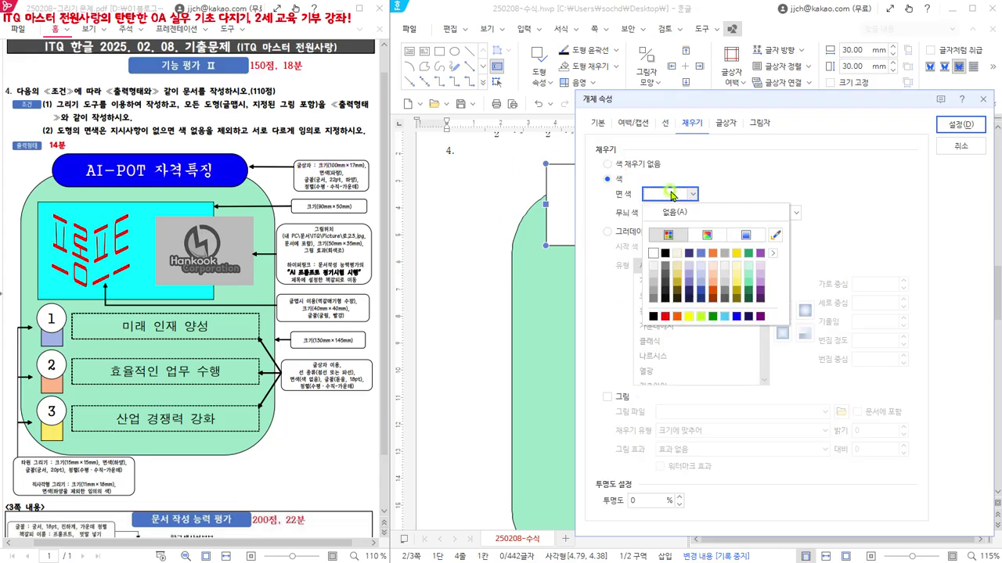
left_click(737, 316)
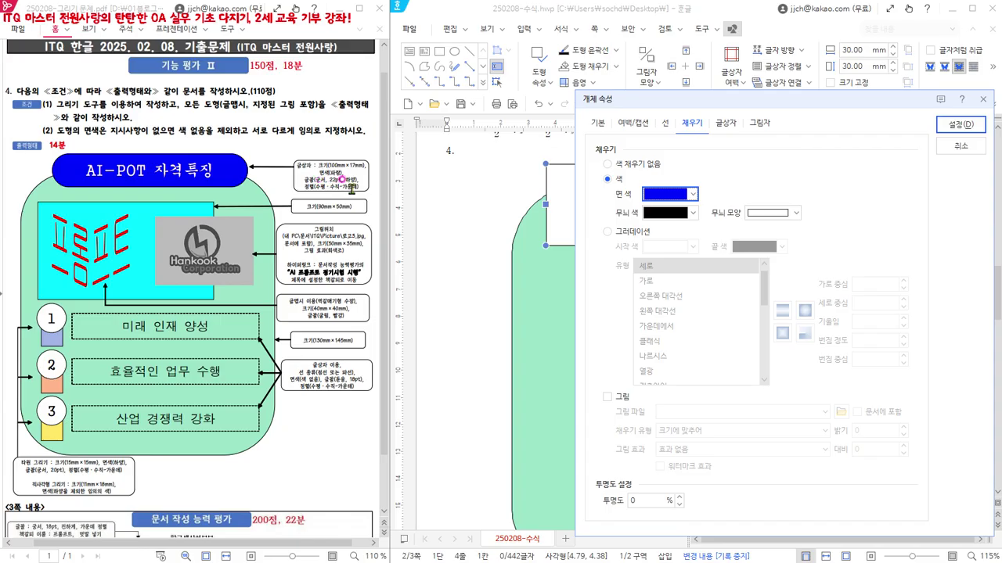
Centre the title text box's contents vertically and apply the object properties
left_click(727, 123)
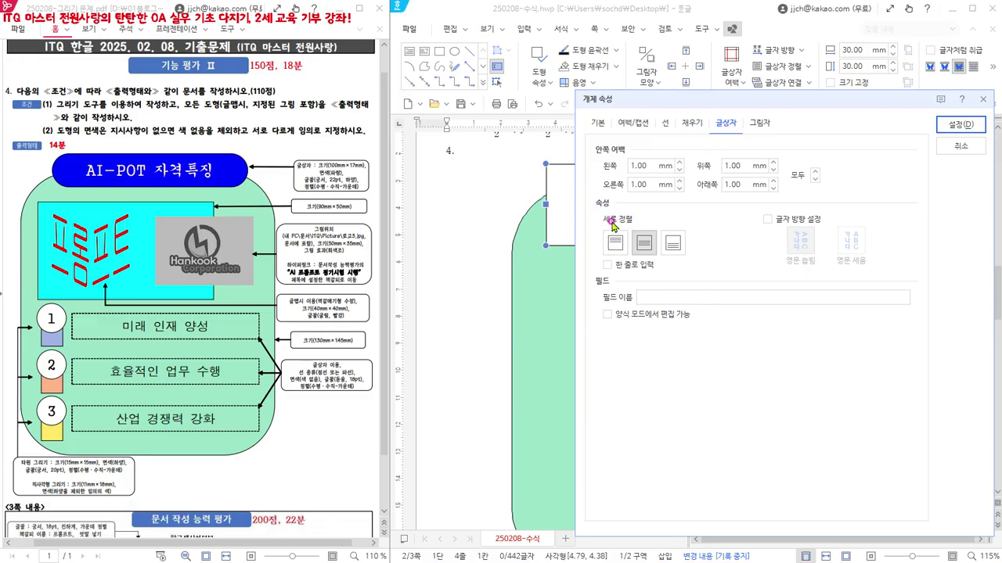
left_click(643, 245)
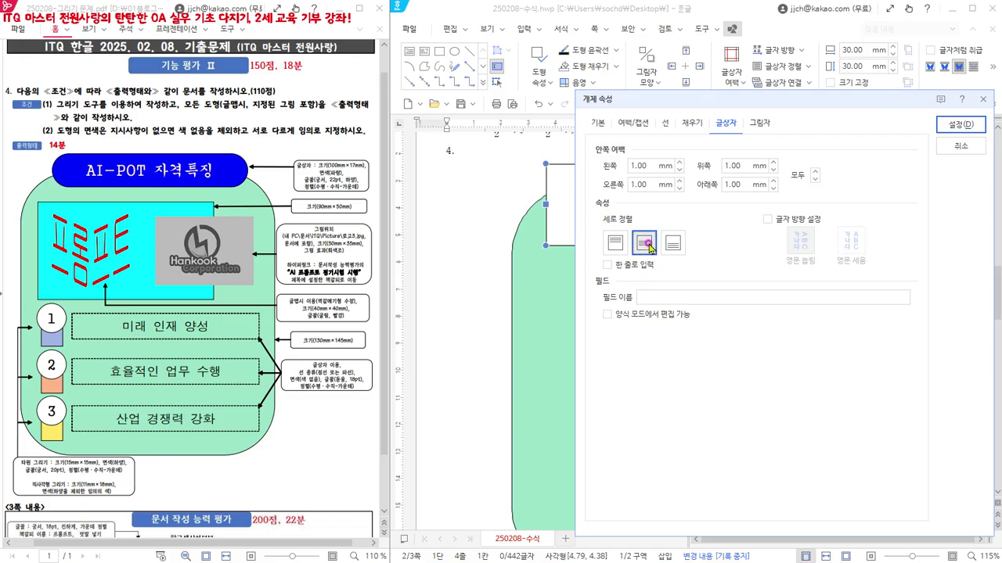
left_click(969, 125)
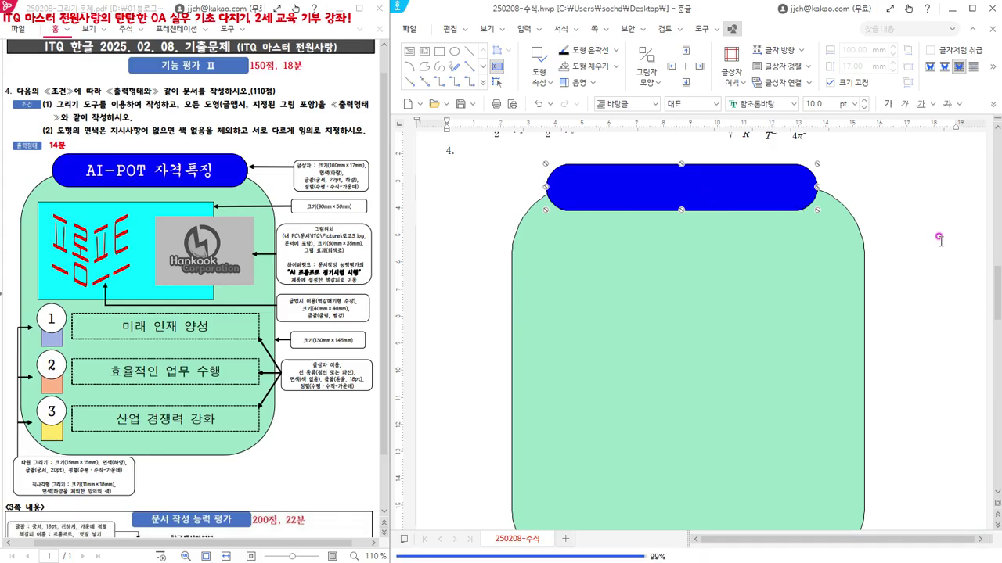
Nudge the blue title box slightly right and up so it sits centred over the green rectangle's upper edge
key("Right")
key("Right")
key("Right")
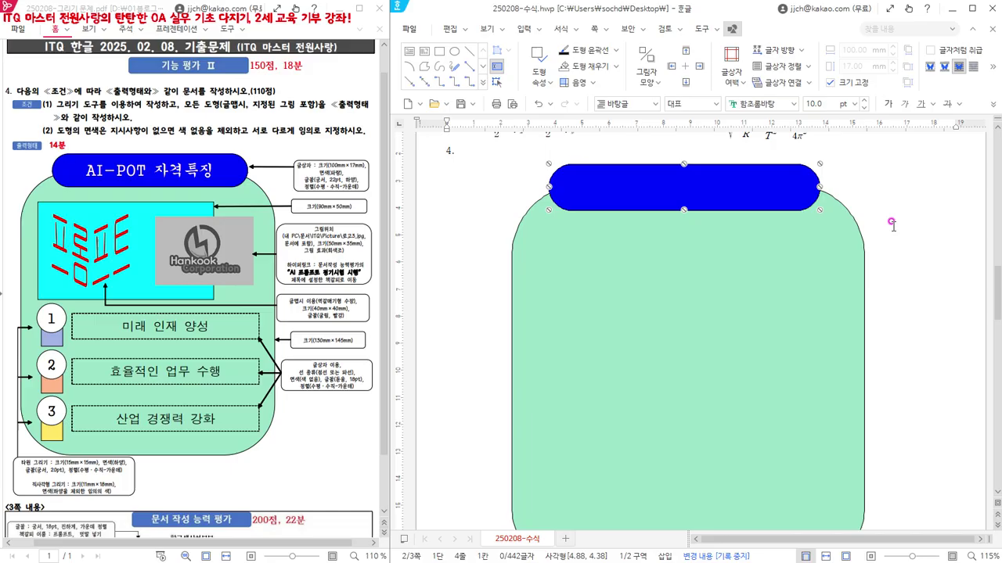
key("Up")
key("Up")
key("Up")
key("Up")
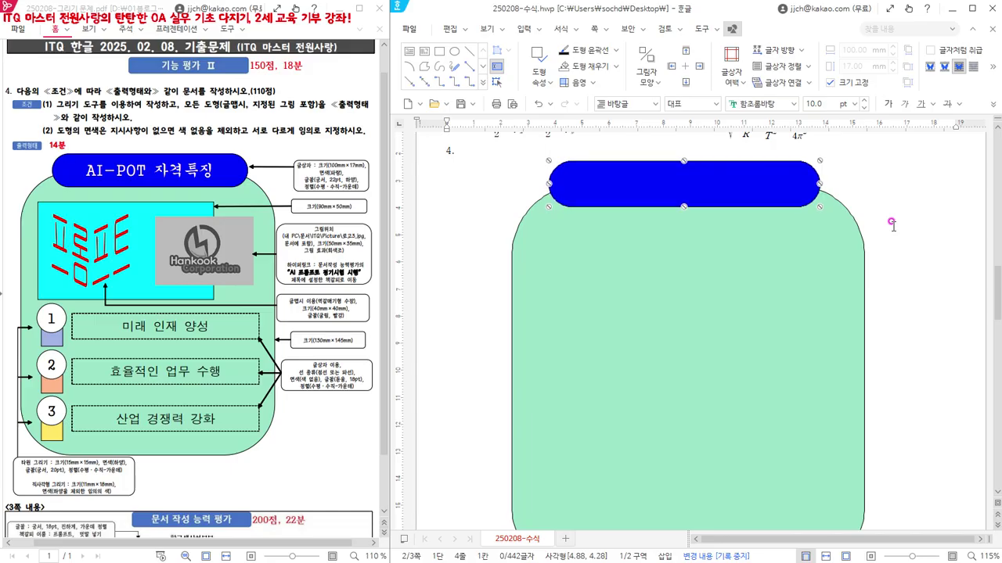
key("Up")
key("Up")
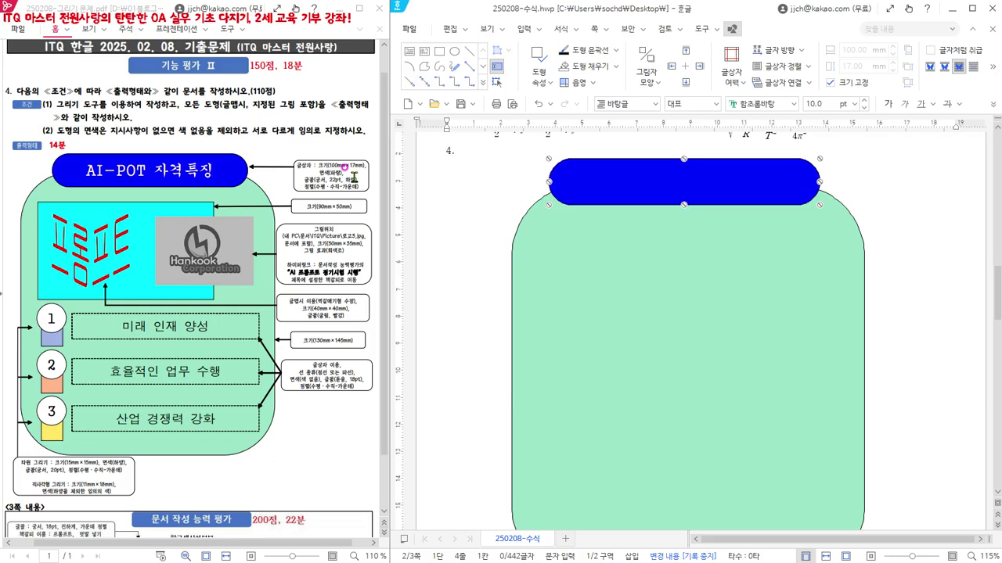
Set the title box's text format to the 궁서 font at 22 pt
left_click(777, 103)
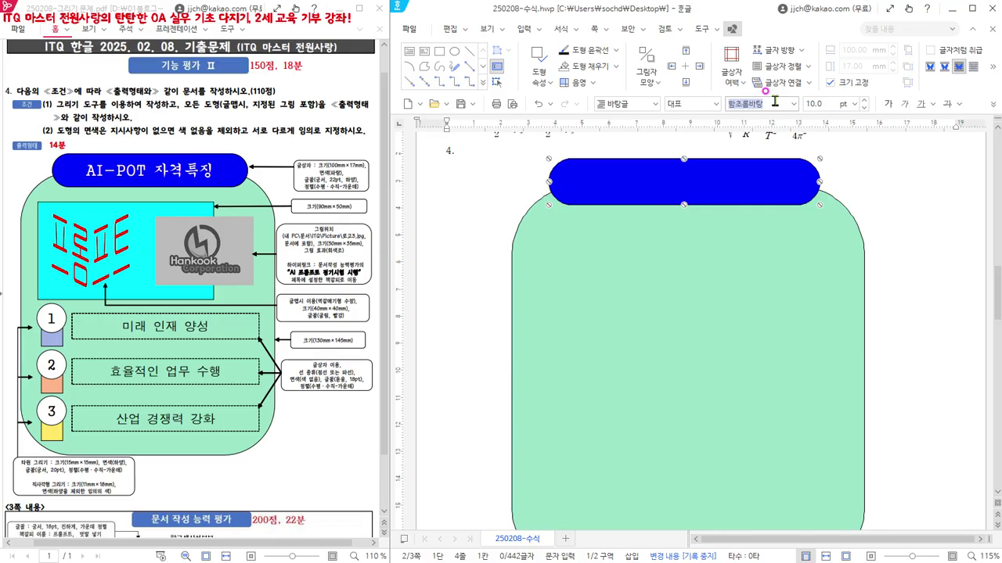
type("궁서")
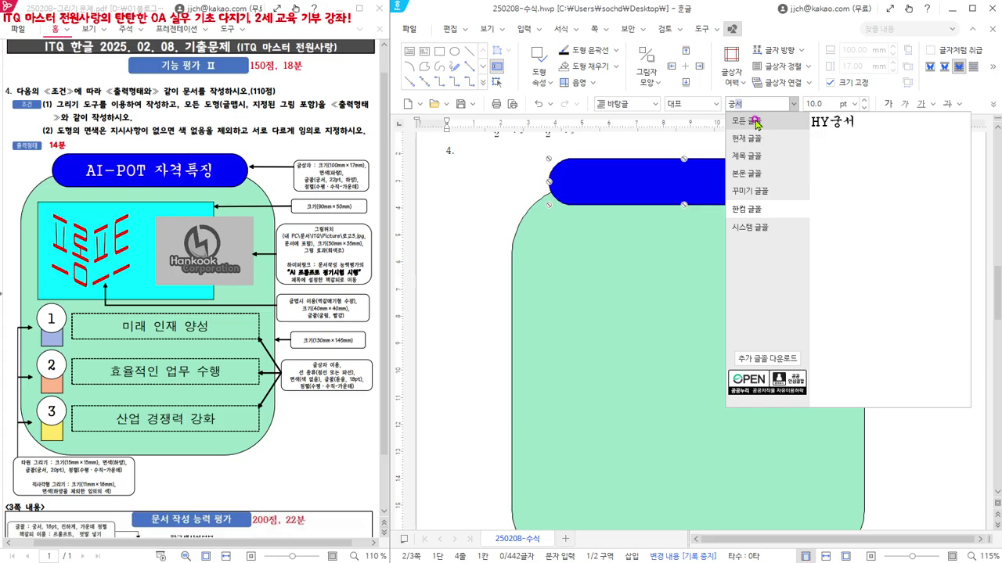
left_click(755, 122)
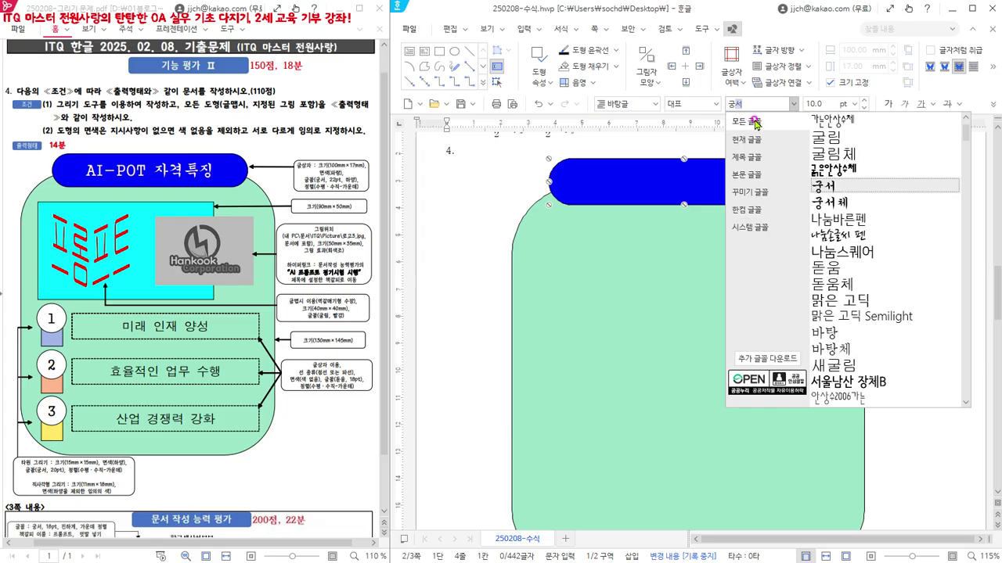
key("Return")
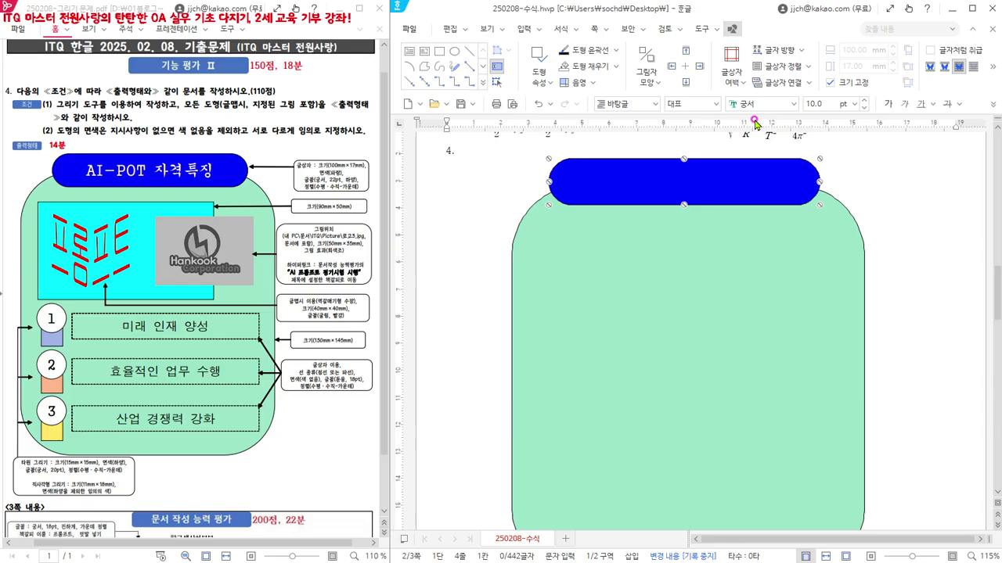
left_click(818, 103)
type("22")
key("Return")
left_click(921, 102)
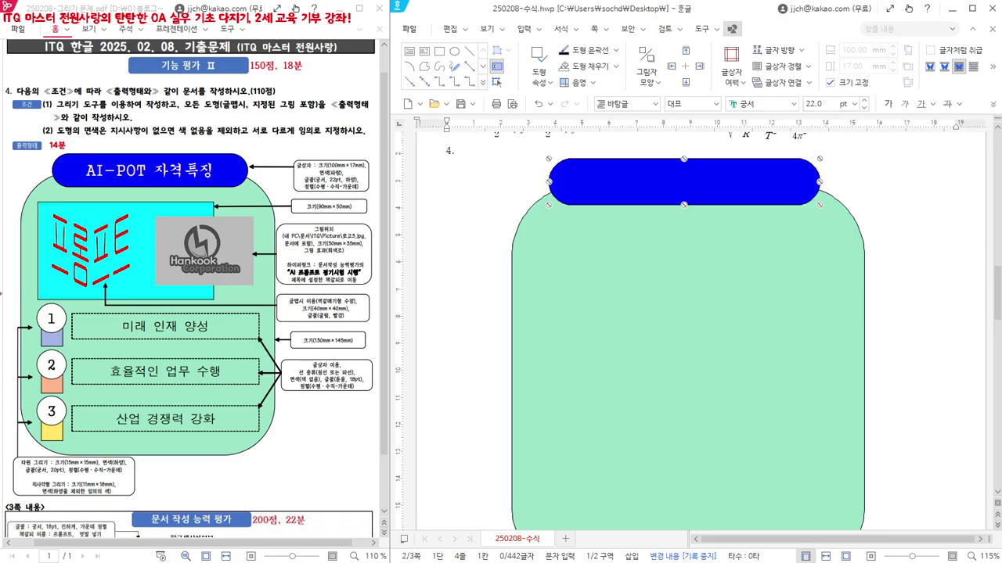
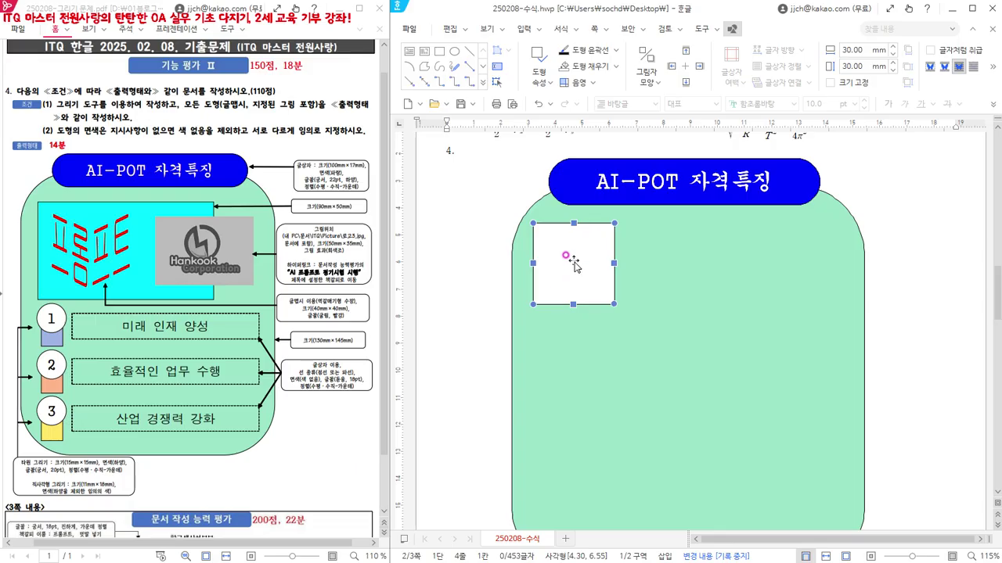
Set the white rectangle's size to 90 mm wide and 50 mm high, fix its size, and place it in front of the text (글 앞으로)
double_click(573, 264)
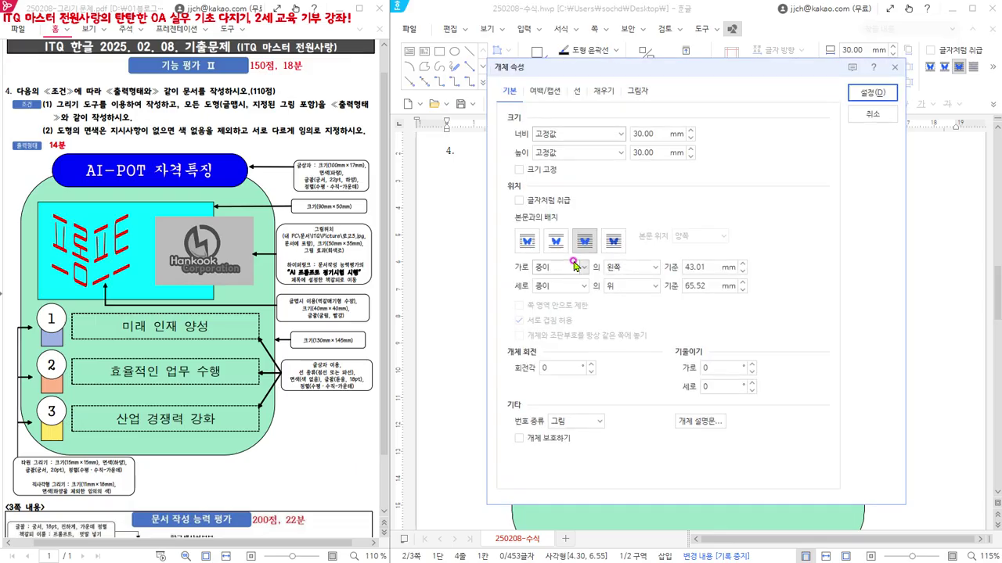
left_click_drag(626, 69, 709, 84)
left_click(588, 114)
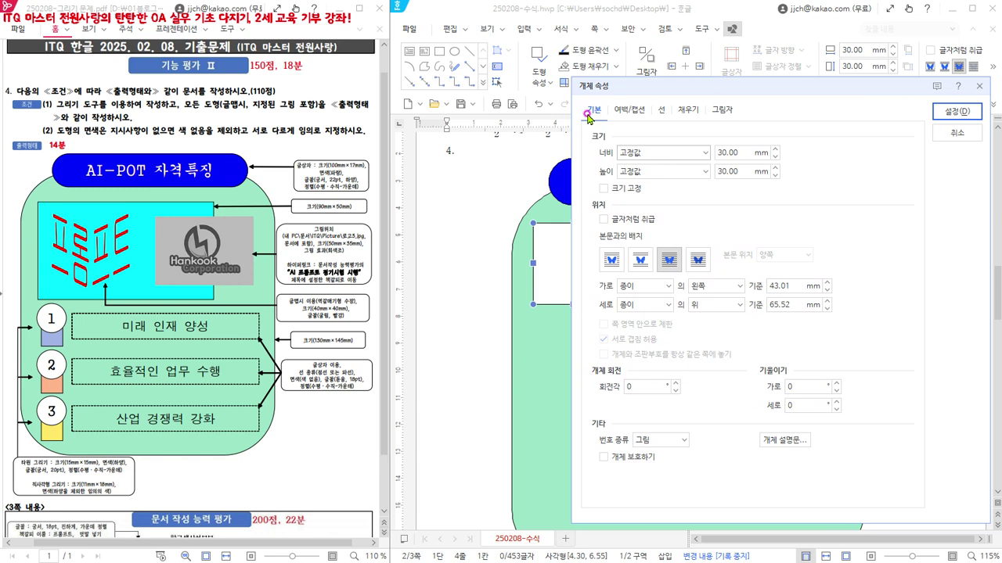
left_click(296, 207)
left_click(706, 167)
left_click(739, 149)
double_click(745, 154)
type("90")
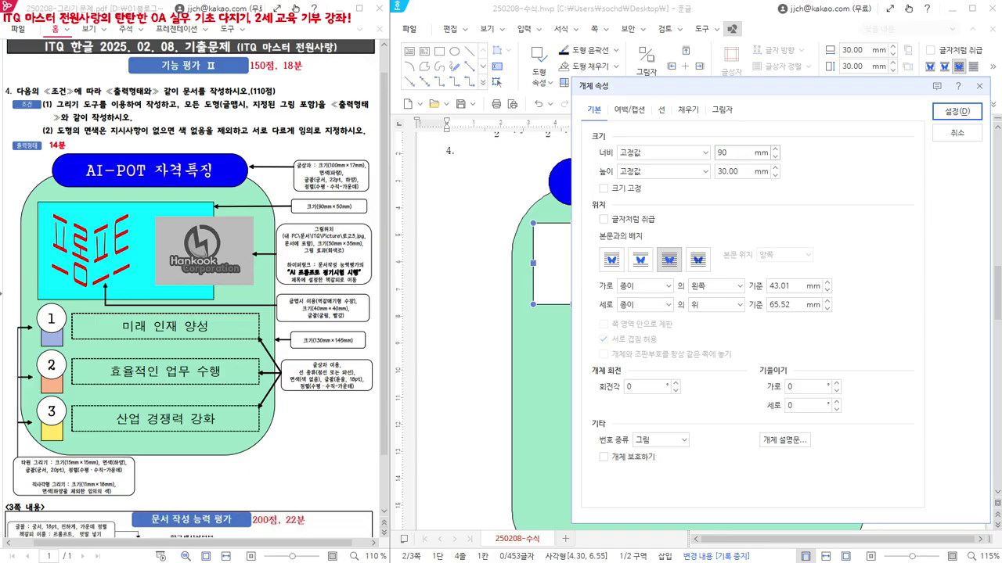
left_click(742, 171)
double_click(744, 170)
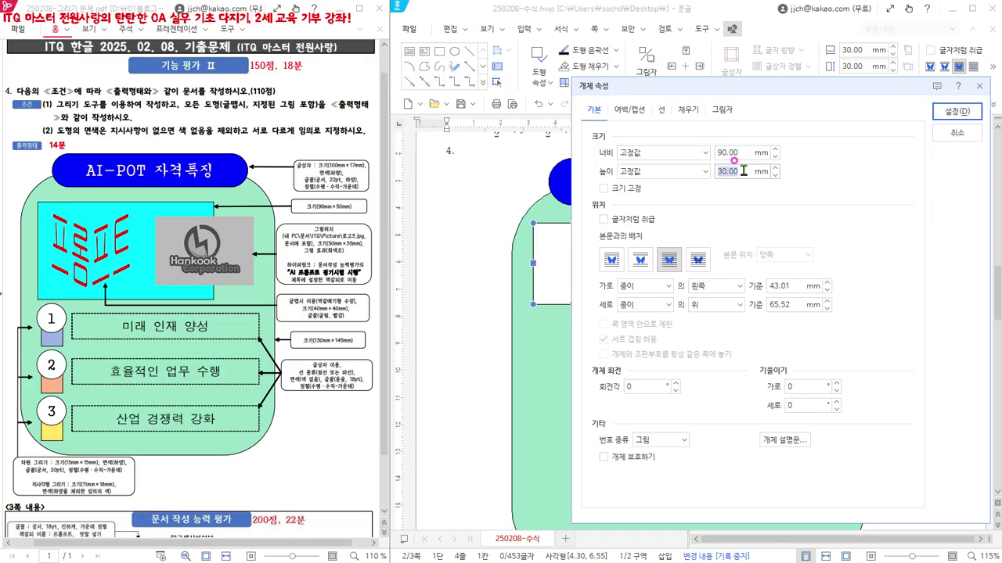
type("50")
left_click(603, 189)
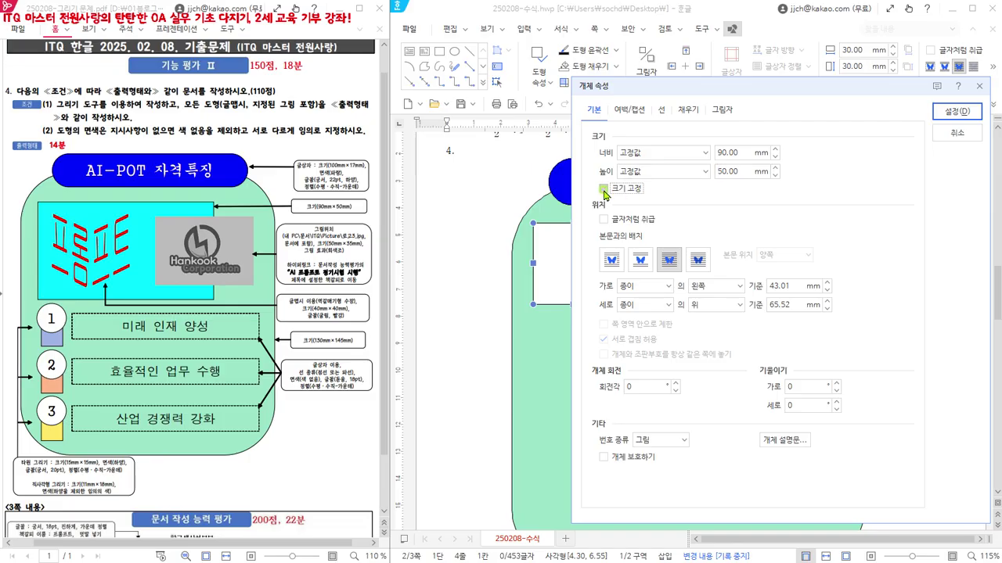
left_click(673, 265)
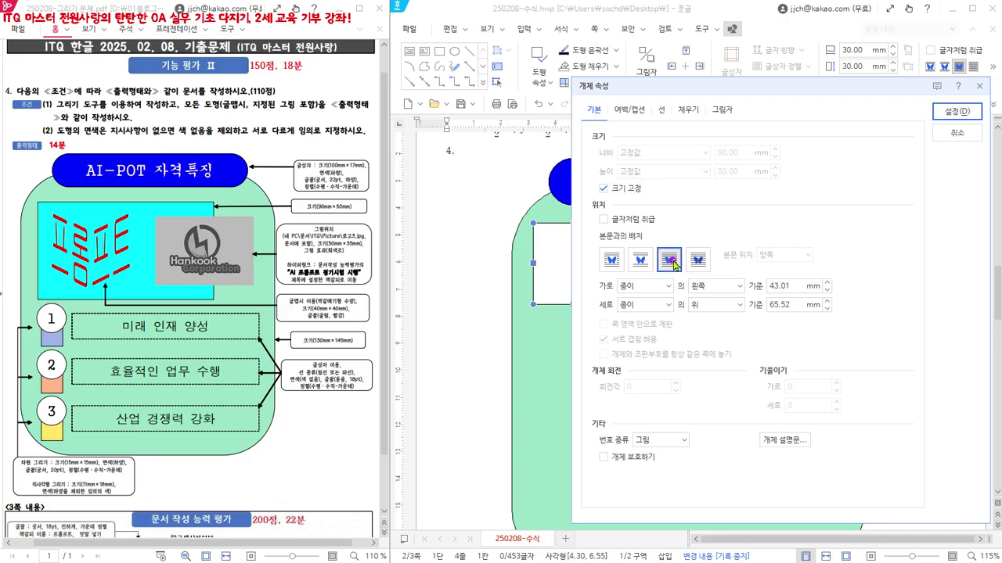
Fill the 90 × 50 mm rectangle with sky blue, keeping square corners, and apply the object properties
left_click(661, 111)
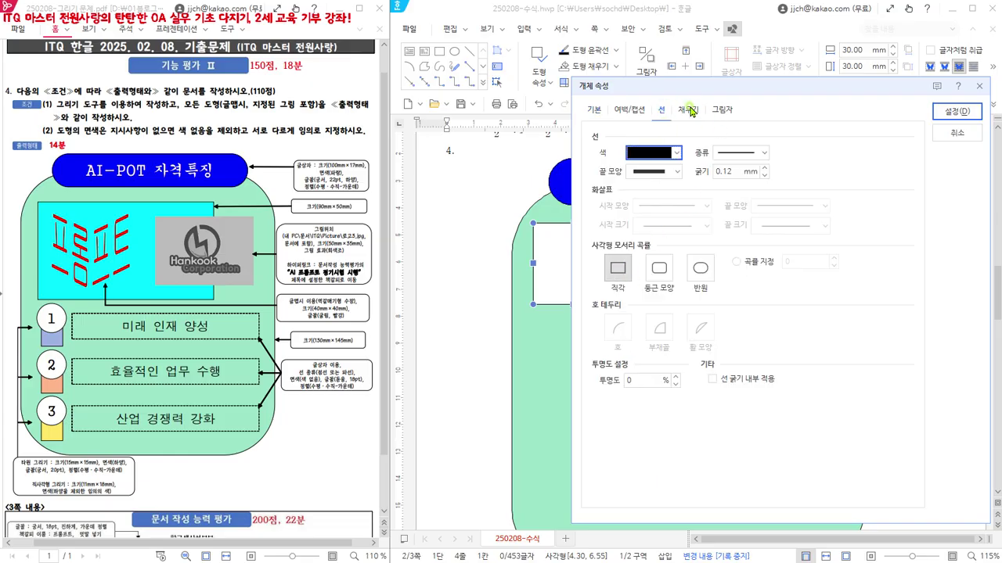
left_click(689, 110)
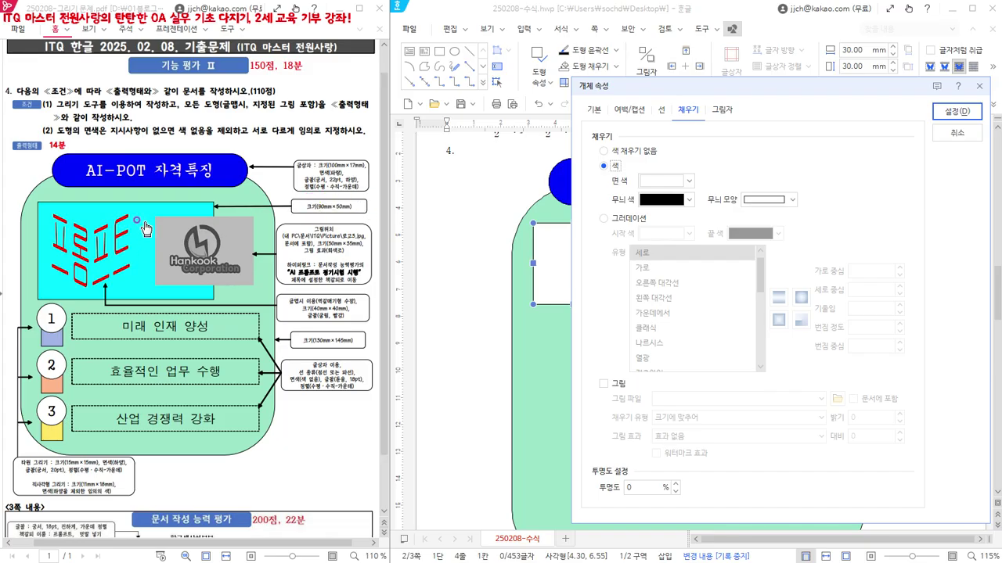
left_click(671, 183)
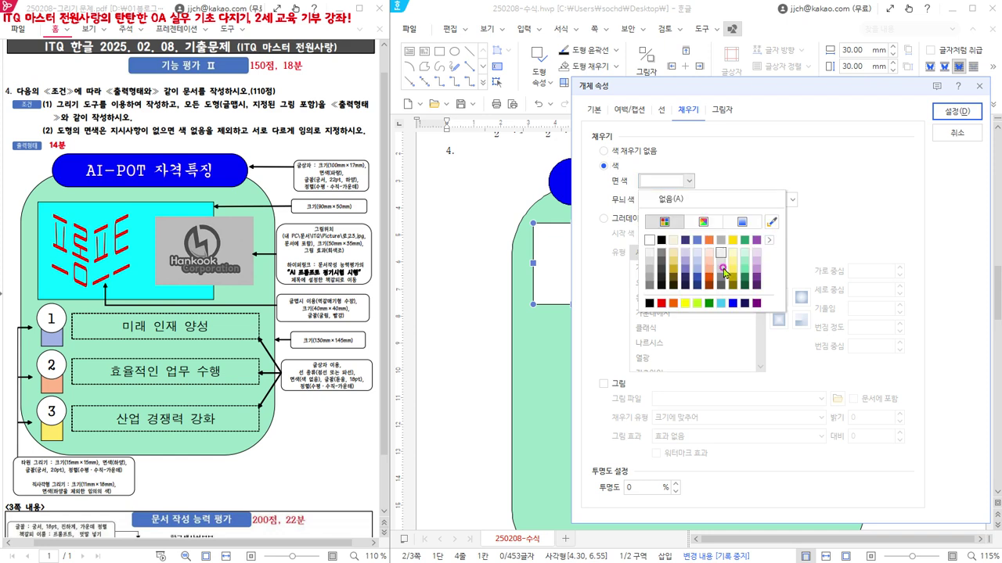
left_click(721, 304)
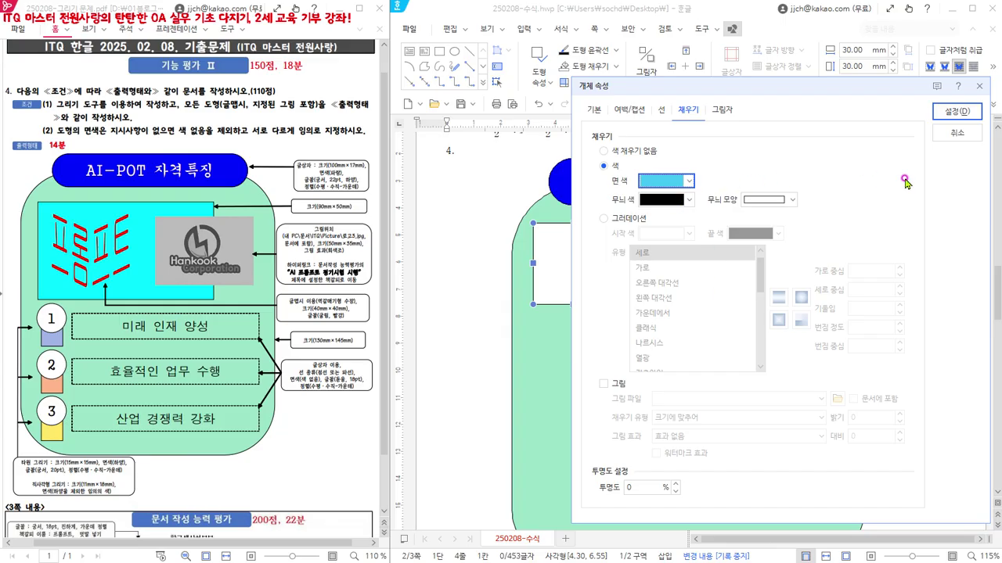
left_click(956, 114)
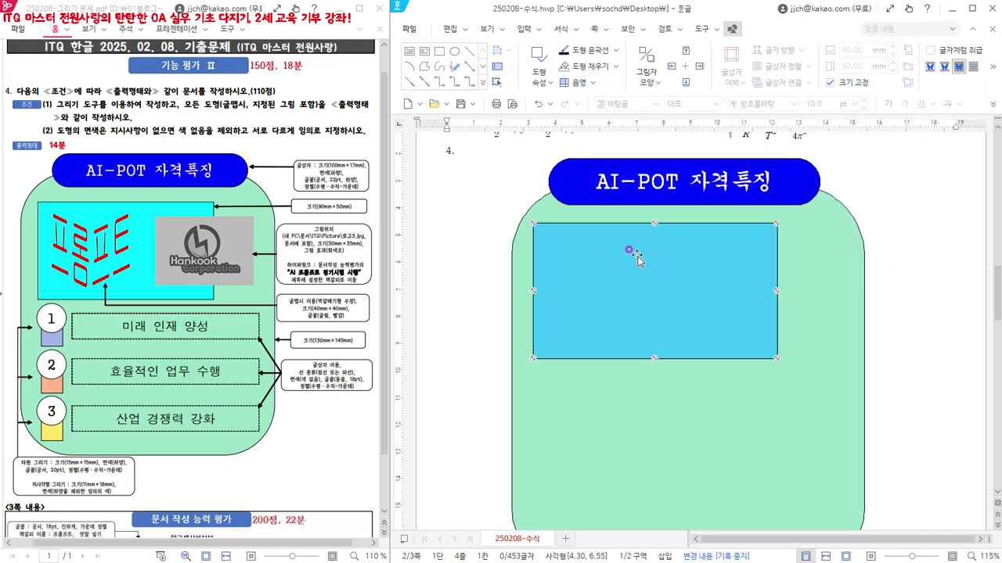
Start a new 글맵시 object below item 4 with the text 프롬프트 and the 역갈매기형 수장 shape
left_click(444, 173)
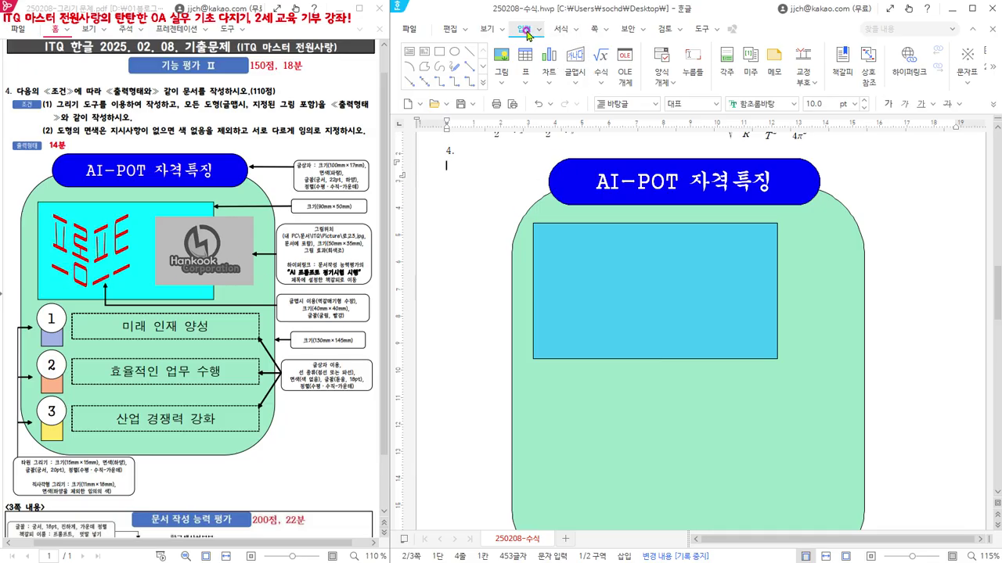
left_click(578, 59)
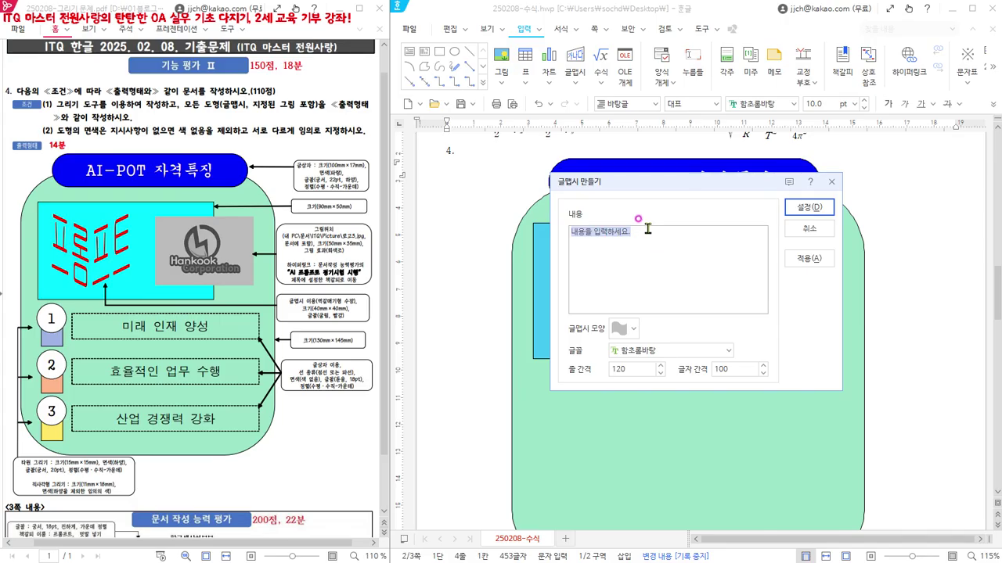
type("프롬프트")
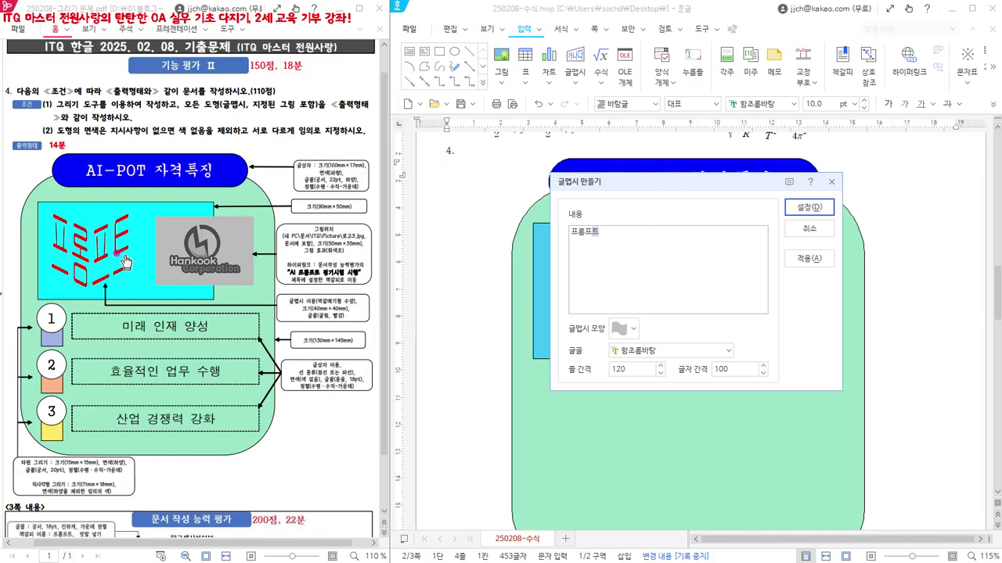
left_click(634, 332)
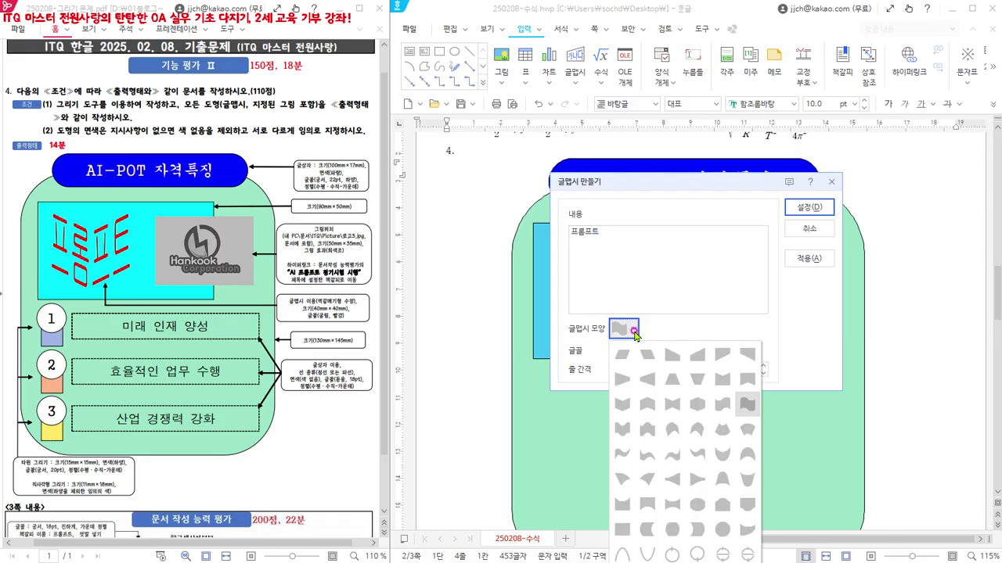
left_click(622, 405)
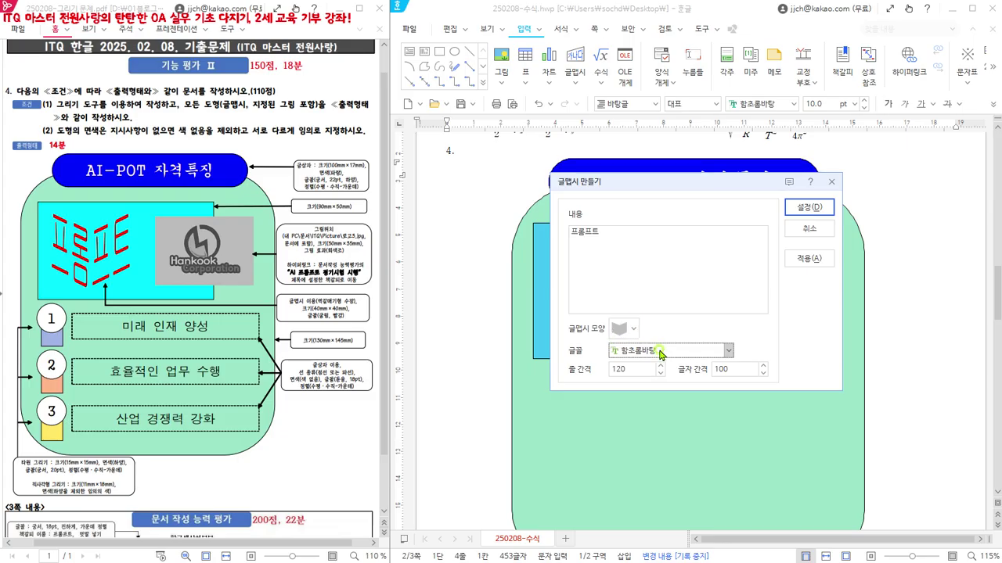
Set the 프롬프트 글맵시 font to 굴림 and insert it into the document
left_click(726, 356)
scroll(726, 356, "up", 3)
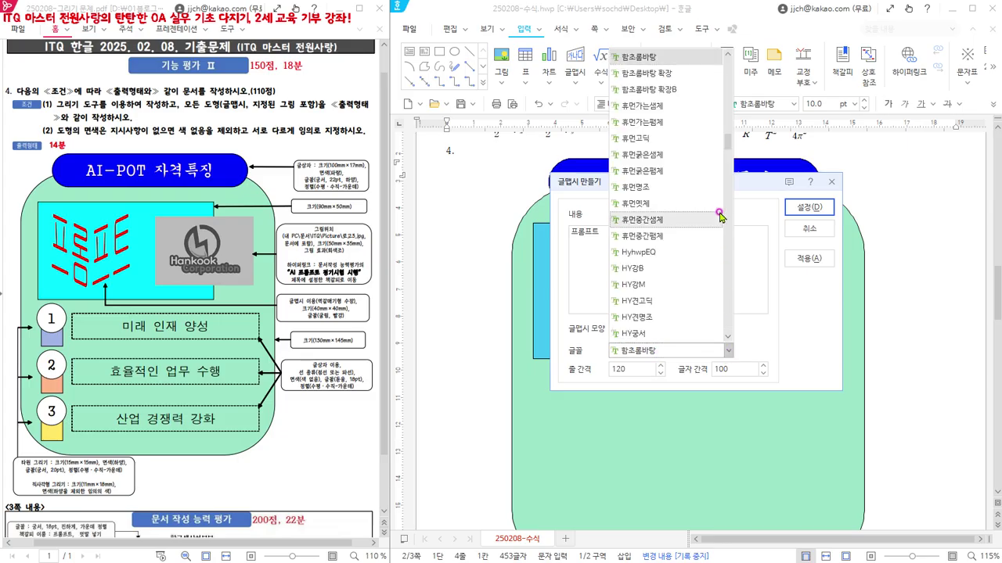
left_click_drag(729, 117, 735, 49)
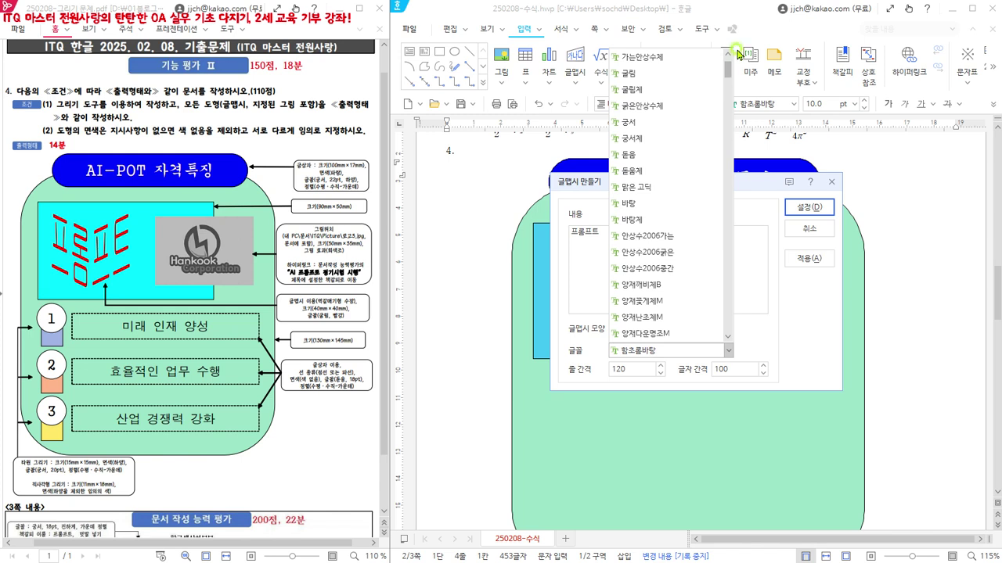
left_click(641, 77)
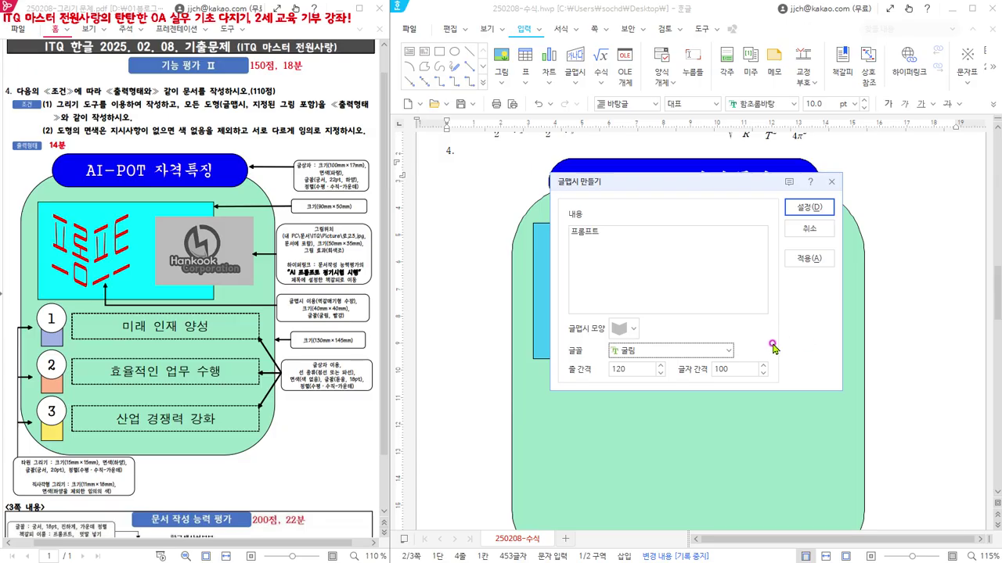
left_click(811, 209)
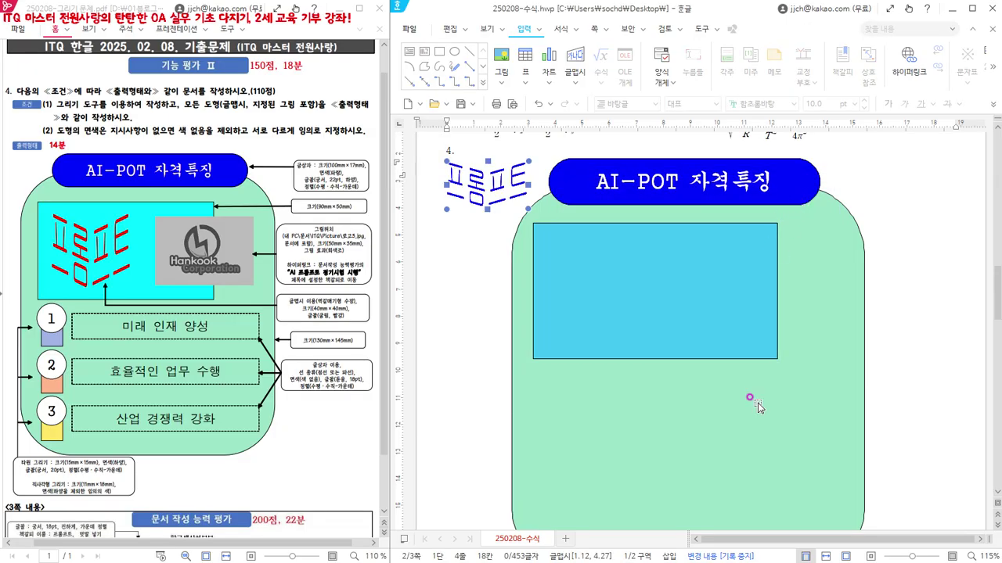
Set the 글맵시 size to 40 mm wide and 40 mm high, fix its size, and place it in front of the text (글 앞으로)
left_click(499, 205)
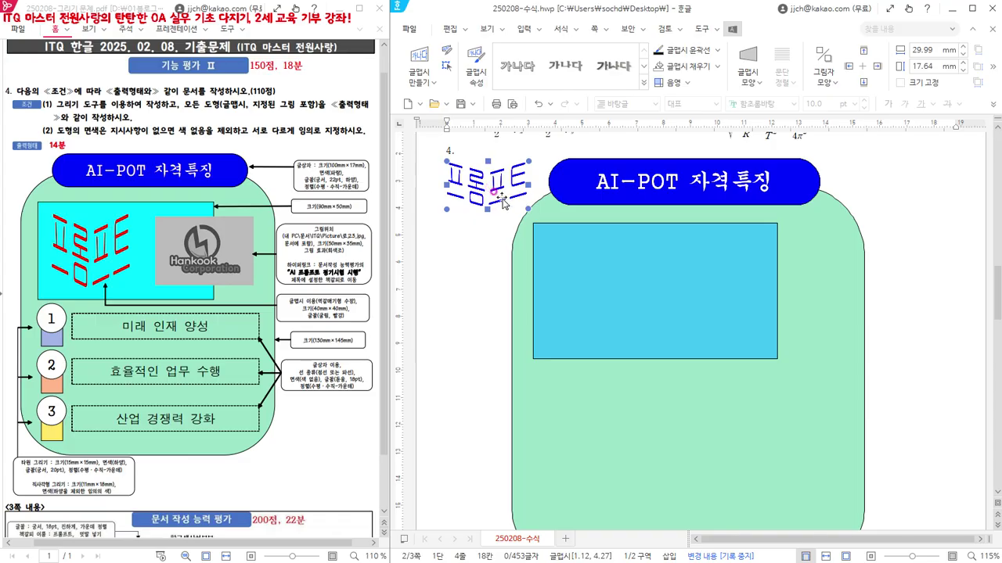
double_click(503, 202)
left_click_drag(628, 69, 702, 113)
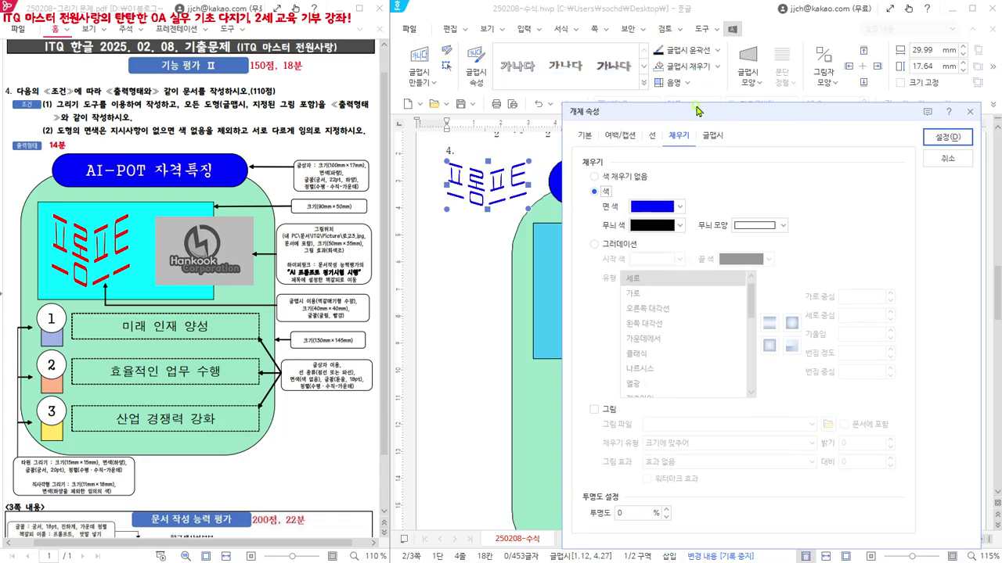
left_click(584, 137)
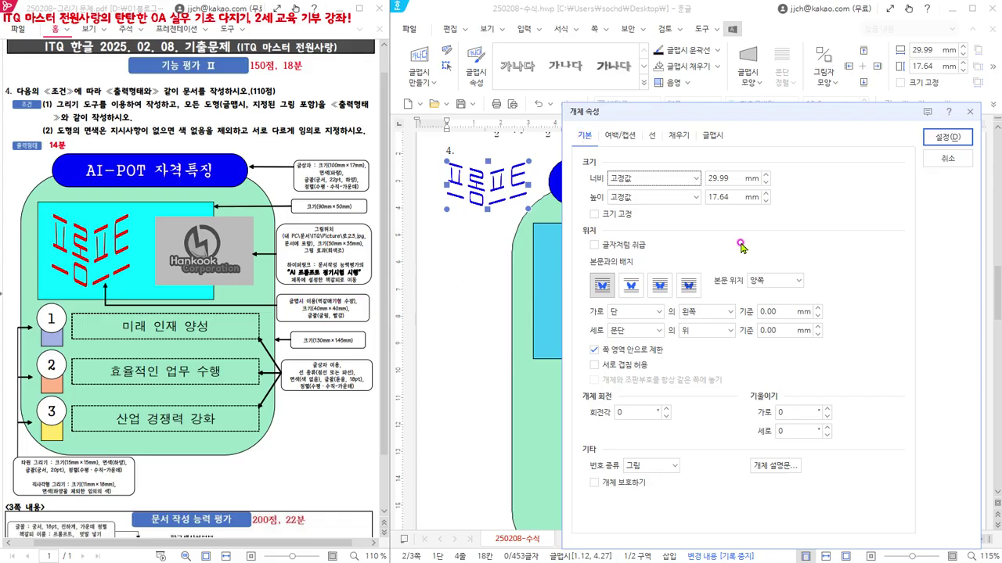
double_click(737, 175)
type("4")
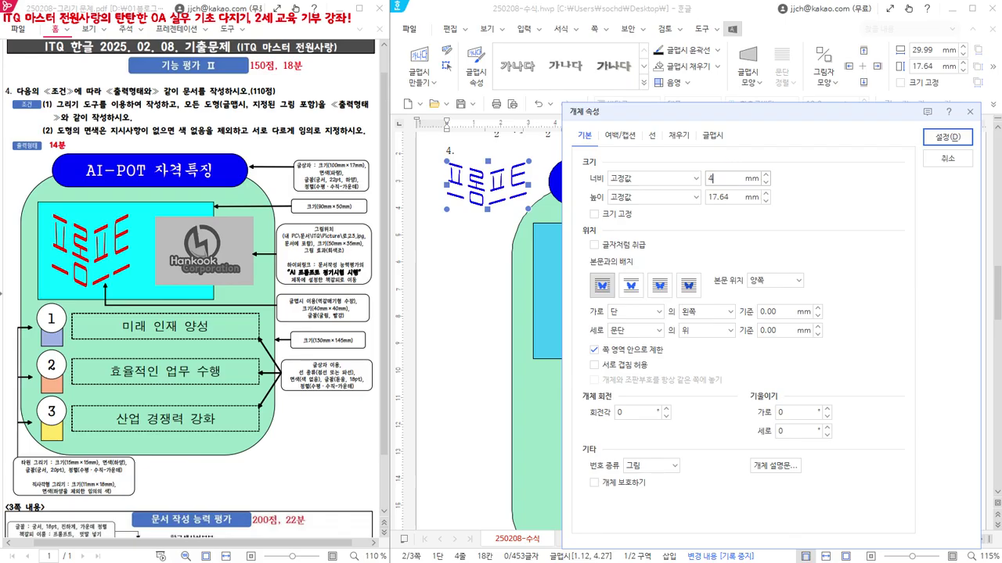
type("0")
key("Tab")
type("4")
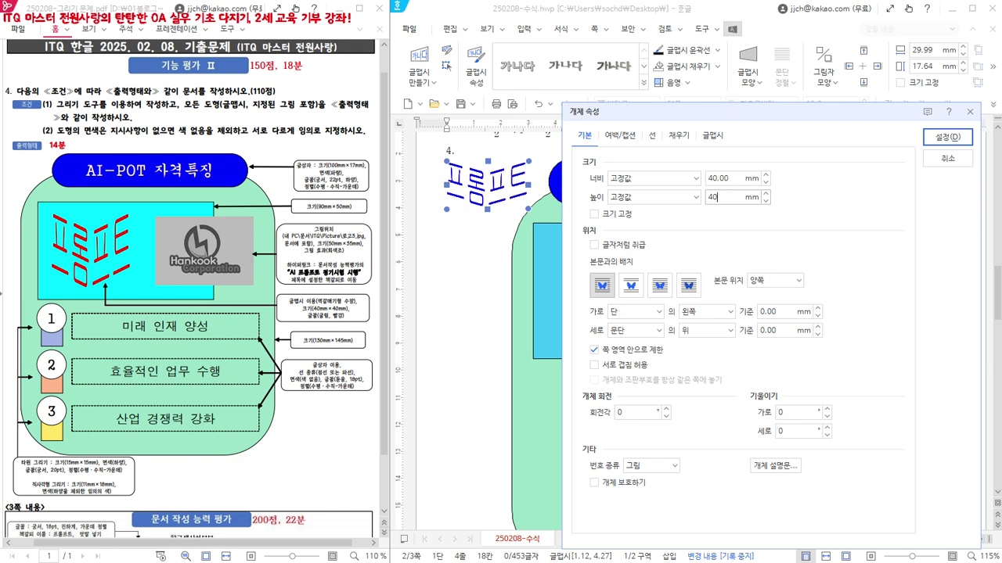
type("0")
left_click(593, 213)
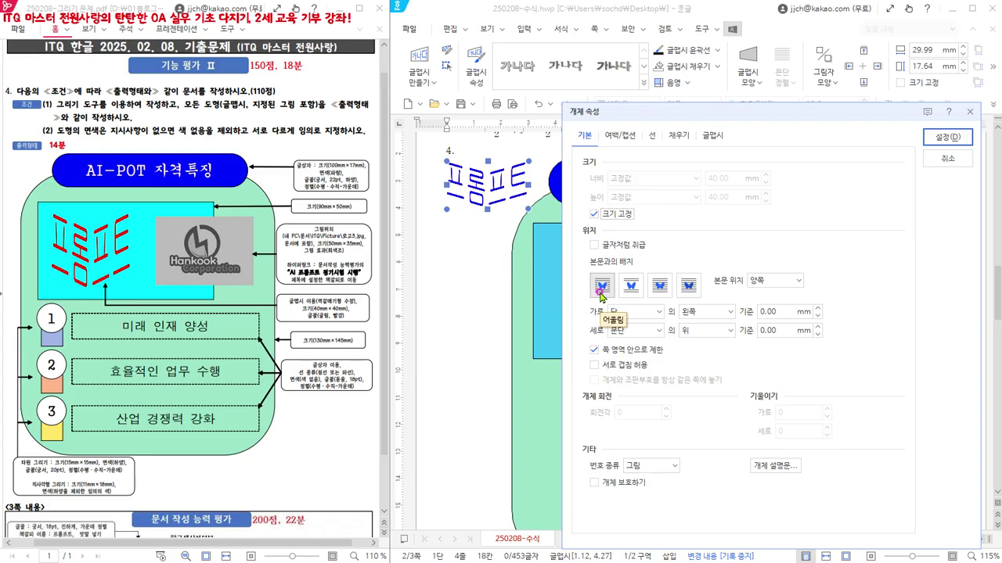
left_click(658, 287)
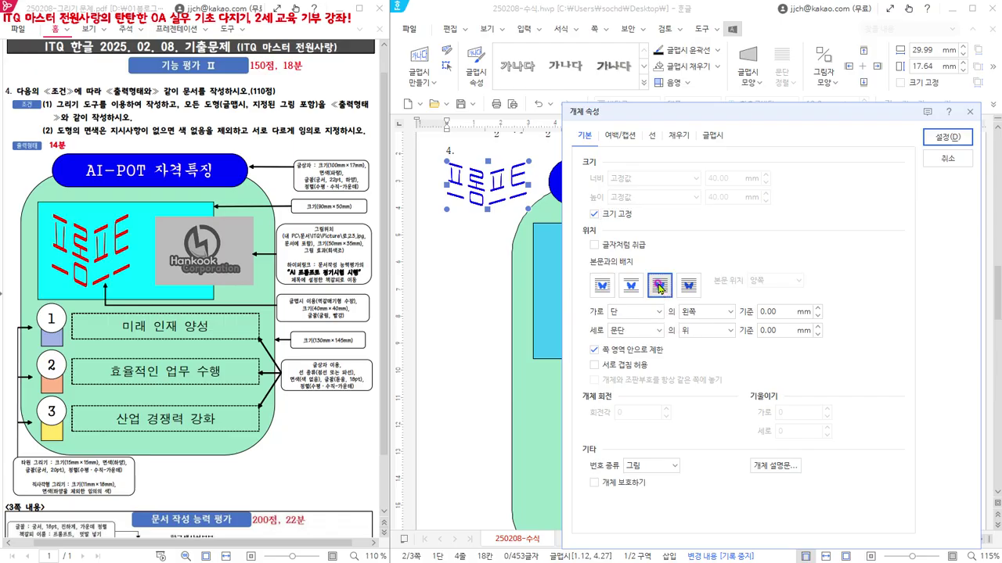
Fill the 글맵시 with red, apply the object properties, and move it onto the left part of the sky-blue rectangle
left_click(678, 137)
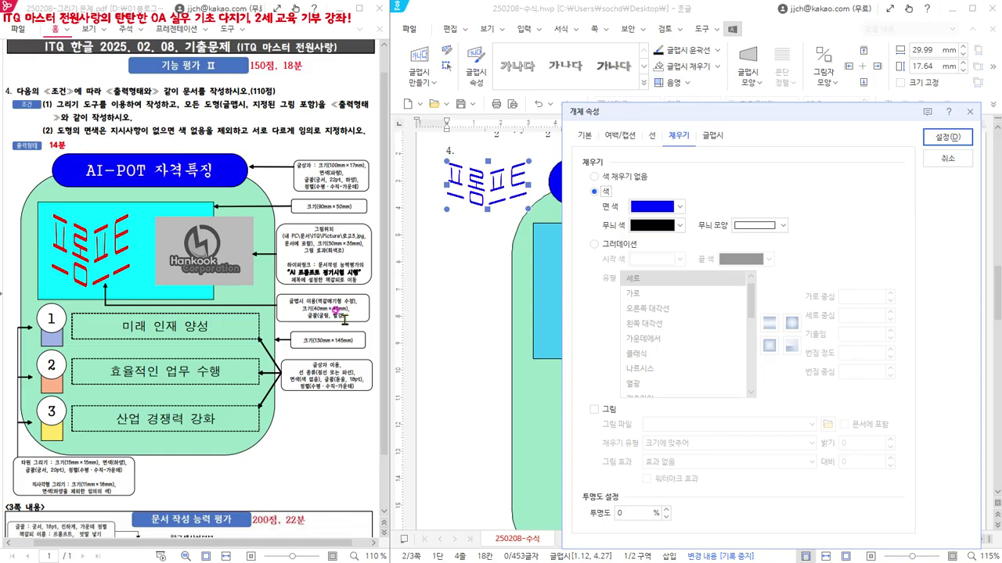
left_click(658, 208)
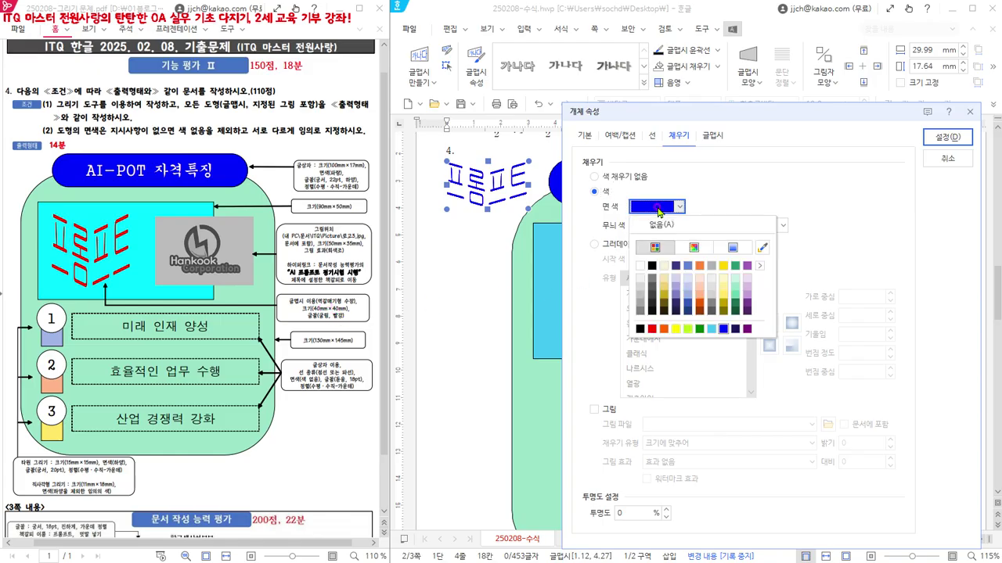
left_click(652, 330)
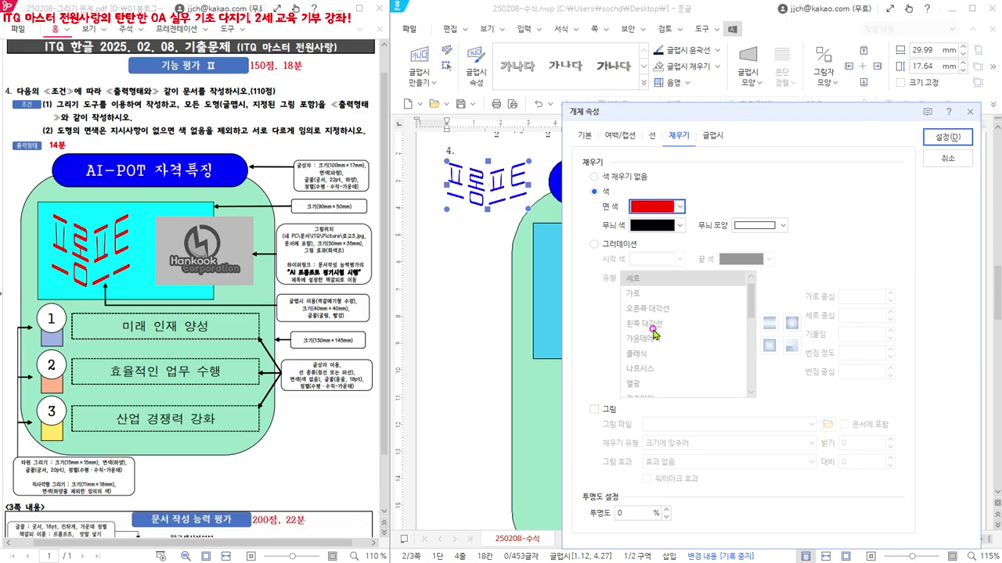
left_click(714, 136)
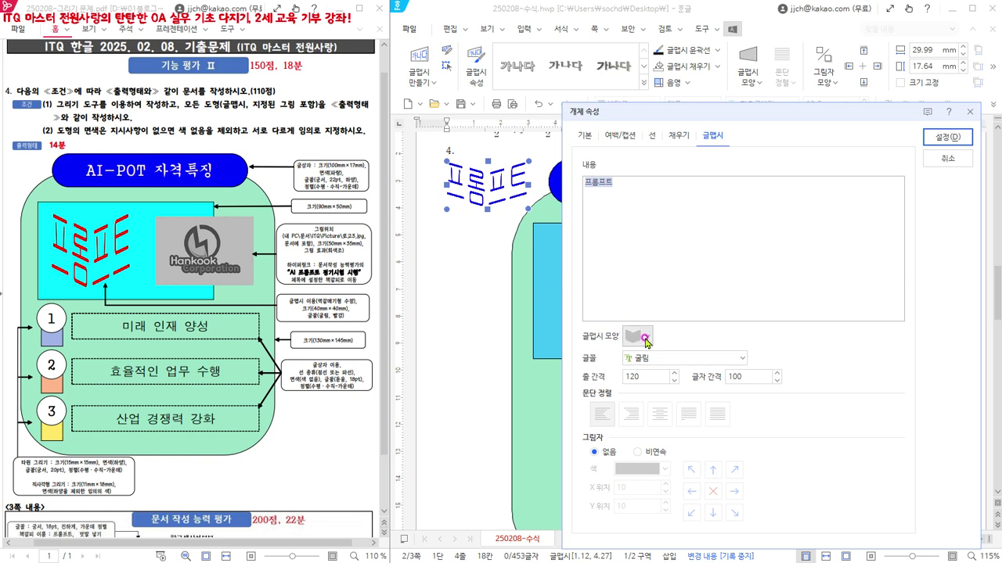
left_click(940, 144)
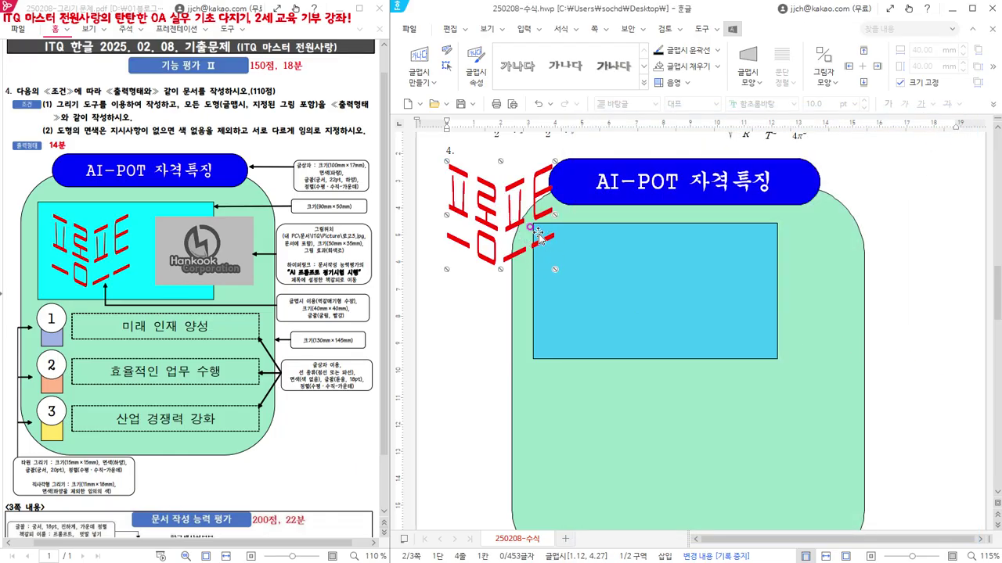
left_click_drag(506, 227, 606, 295)
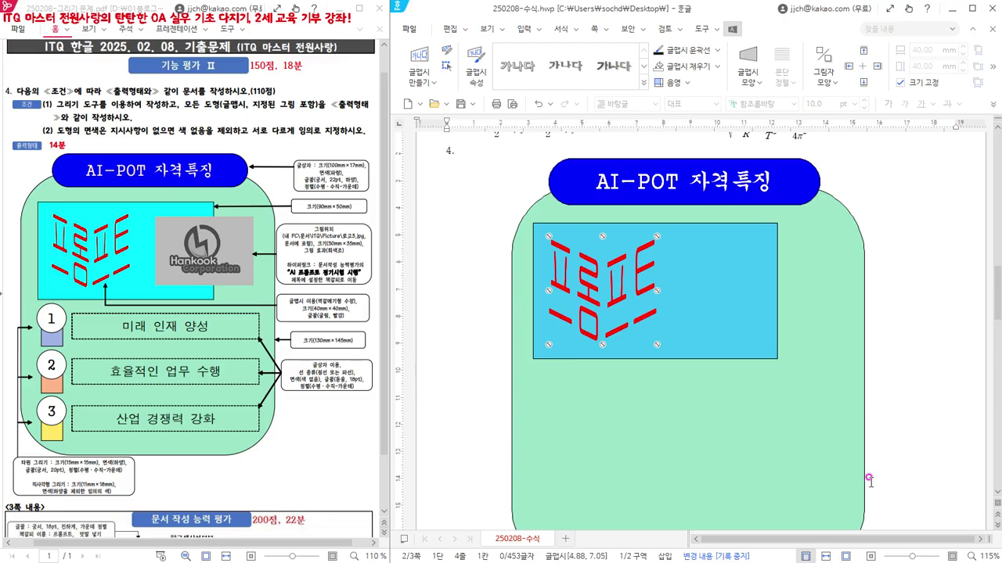
Start inserting a picture below item 4 and browse to the 문서\ITQ\Picture folder
left_click(442, 180)
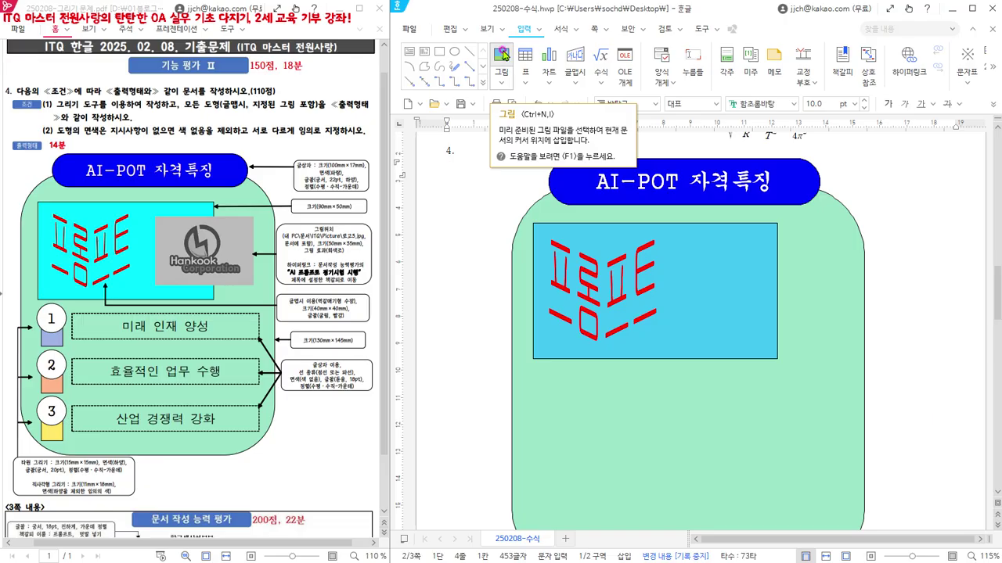
left_click(500, 56)
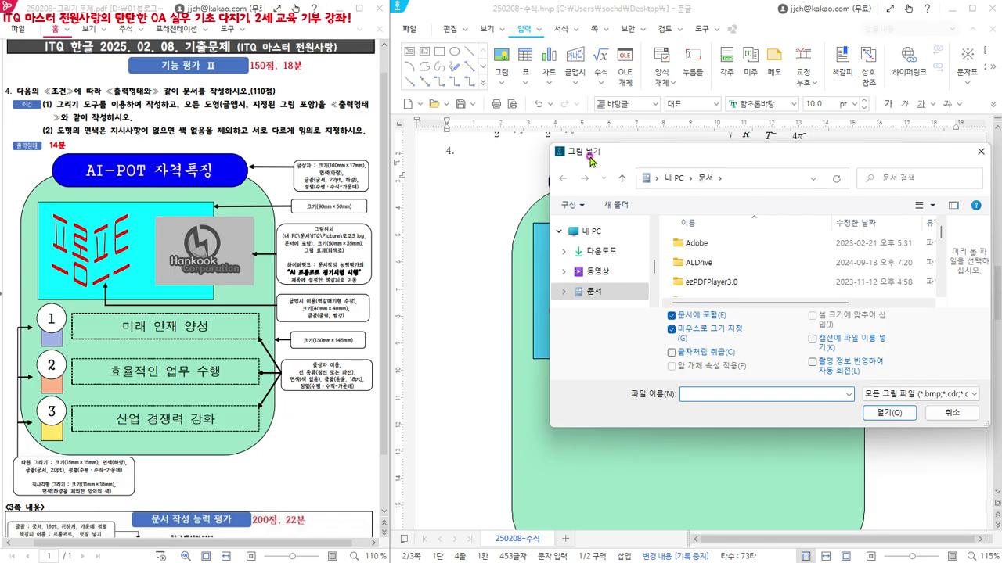
left_click(591, 235)
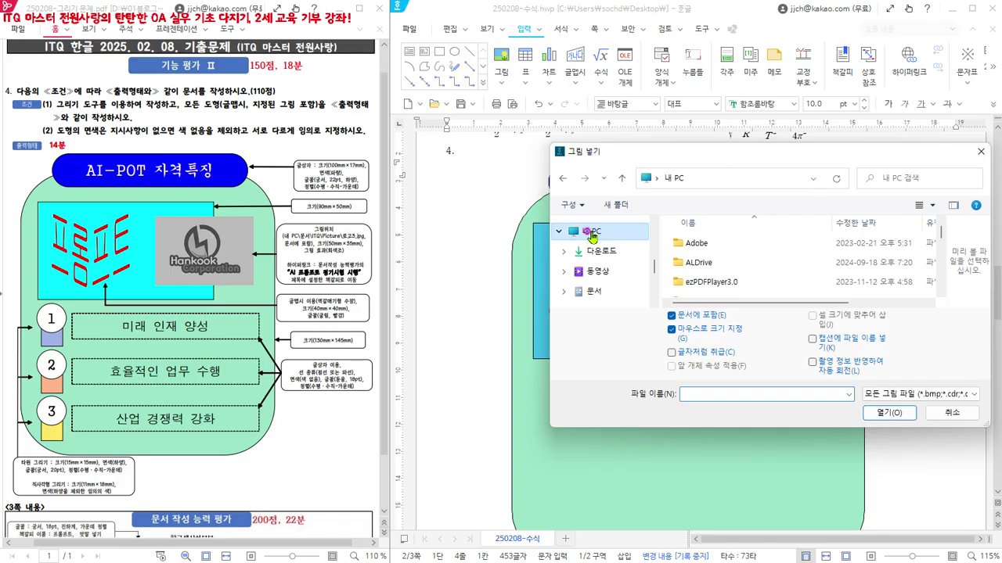
left_click(597, 292)
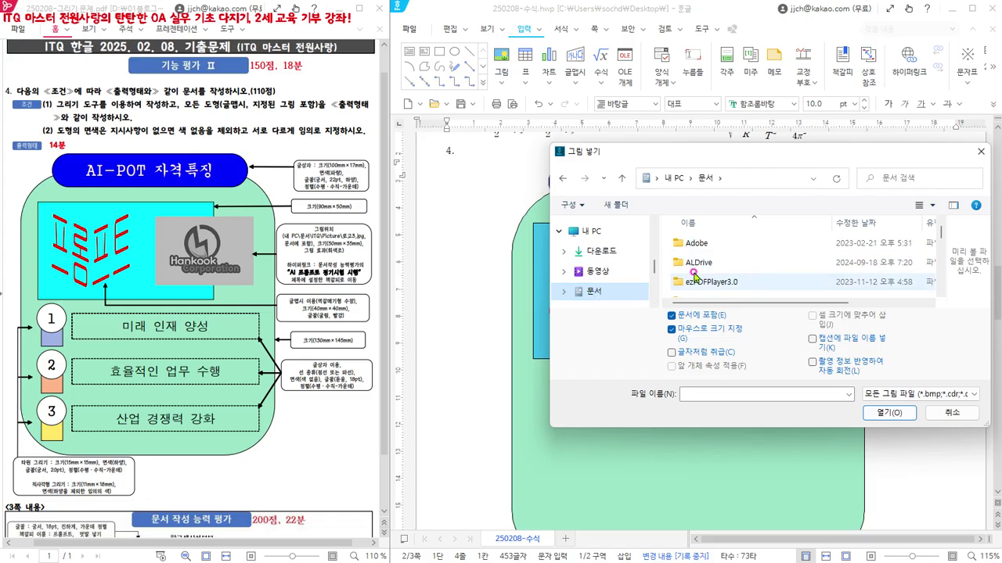
scroll(781, 273, "down", 5)
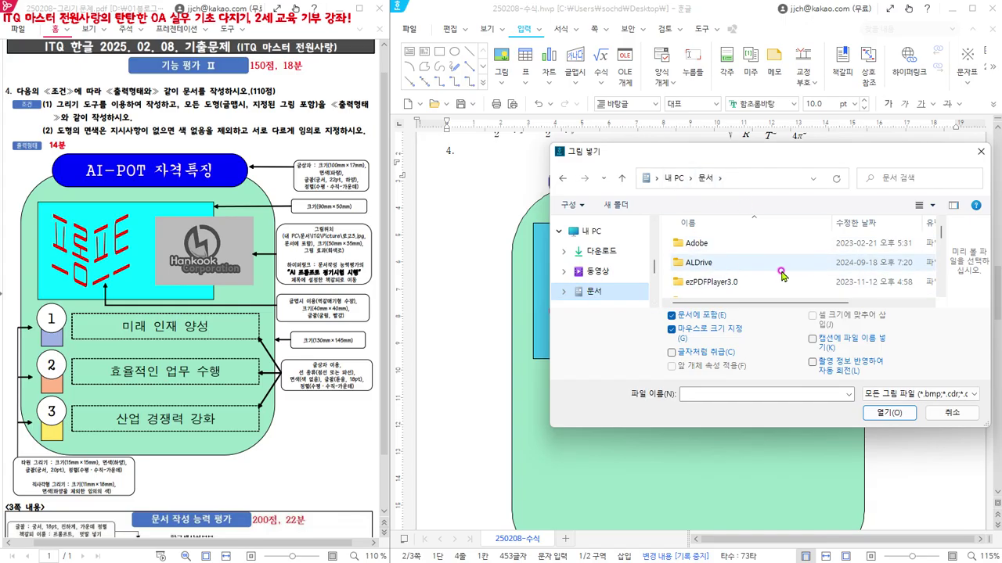
scroll(782, 274, "up", 1)
scroll(783, 274, "up", 1)
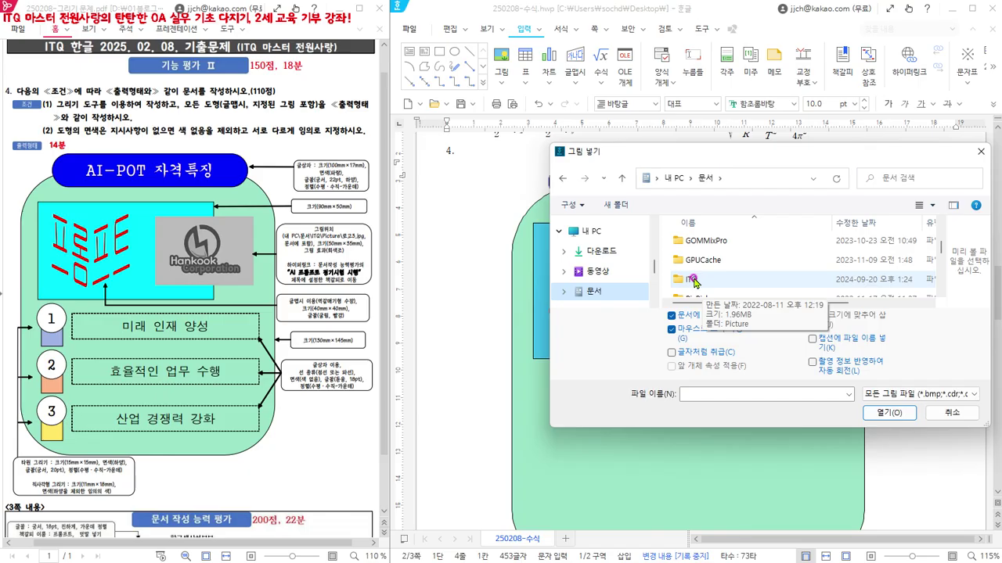
right_click(800, 267)
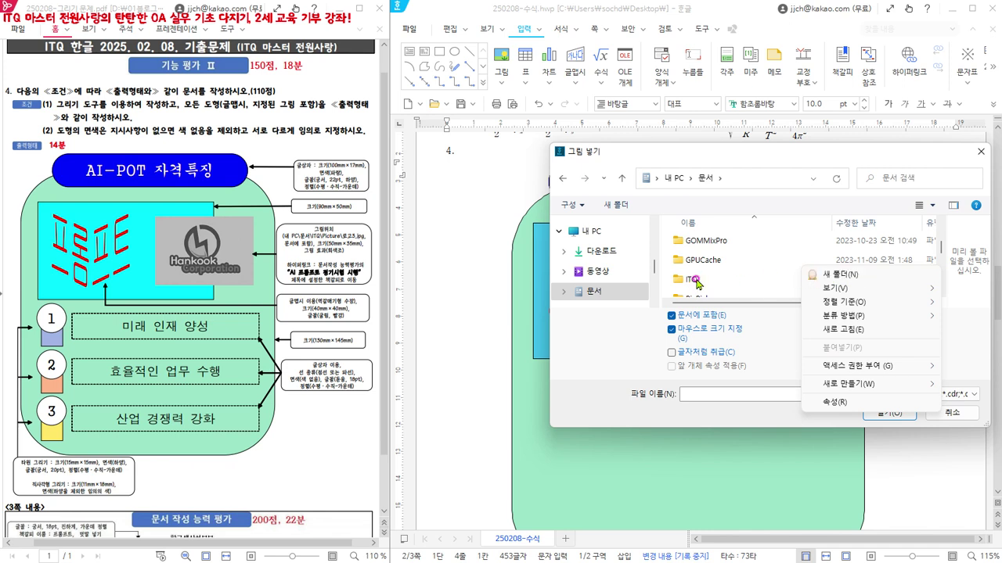
left_click(686, 281)
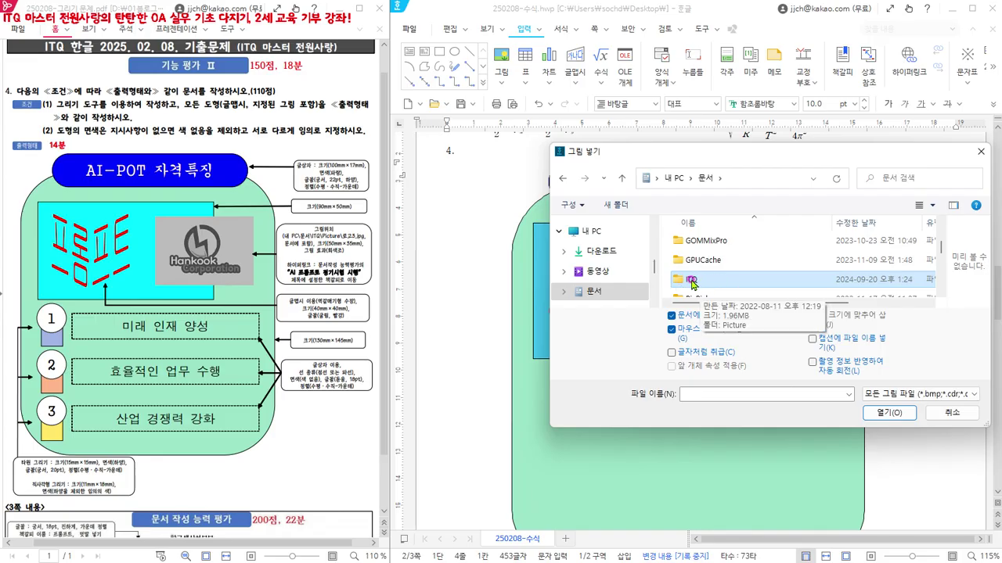
double_click(691, 280)
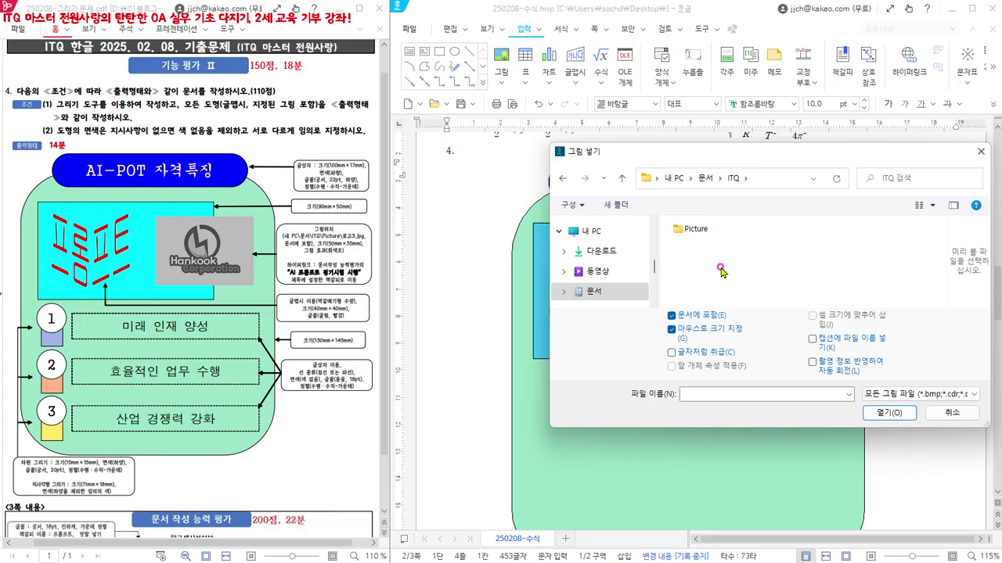
double_click(678, 231)
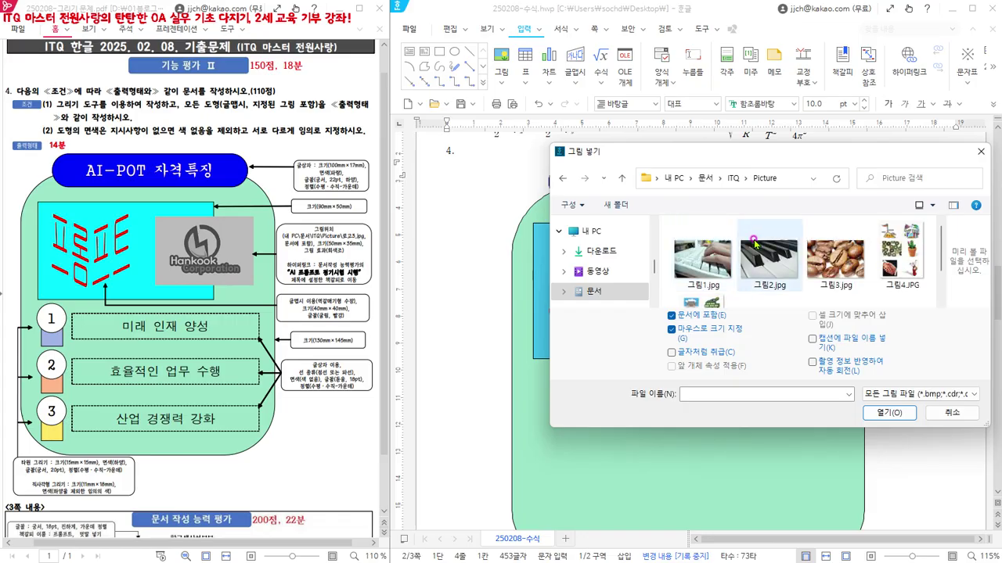
Choose 로고3.jpg and place the picture on the empty line below item 4
scroll(872, 268, "down", 1)
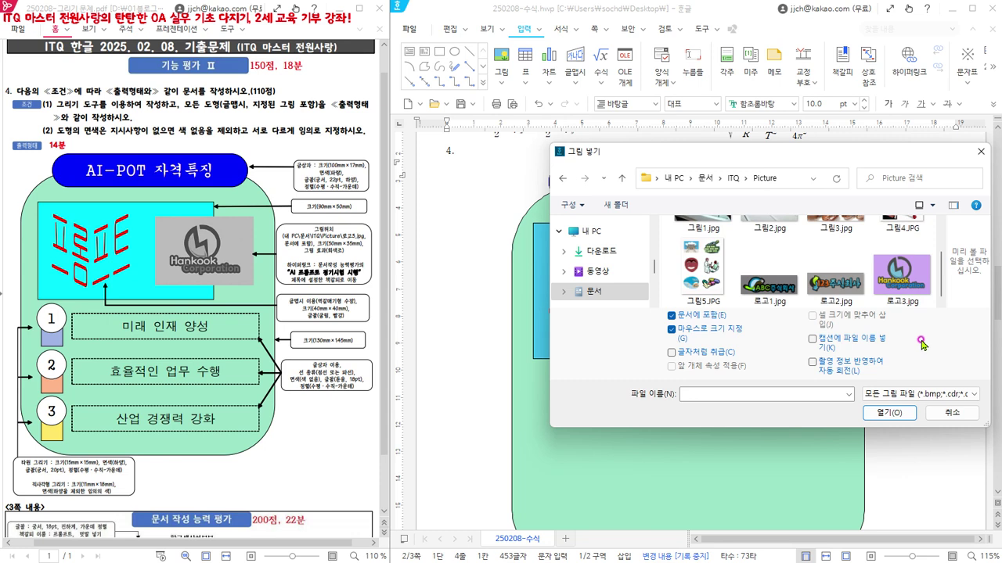
left_click(908, 283)
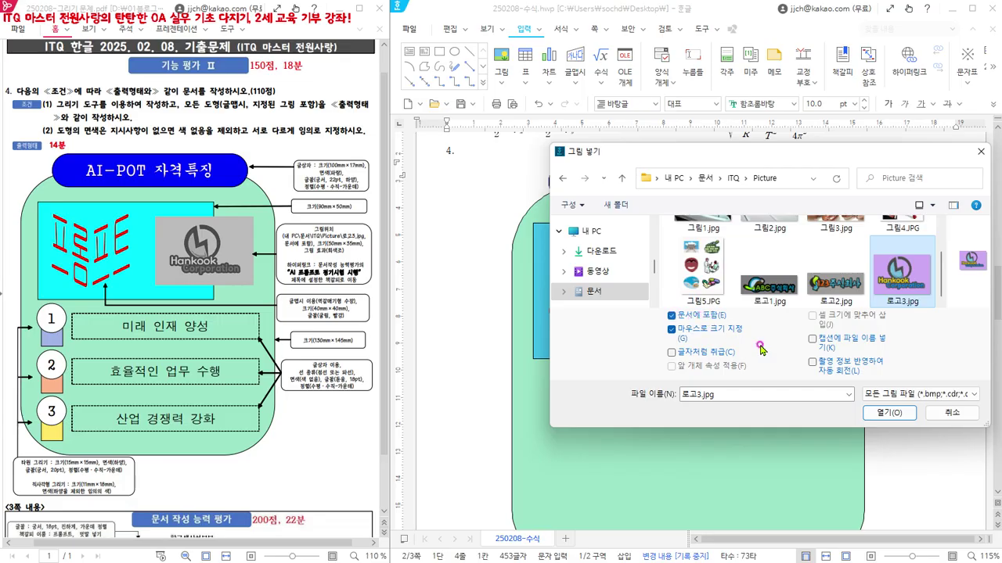
left_click(897, 413)
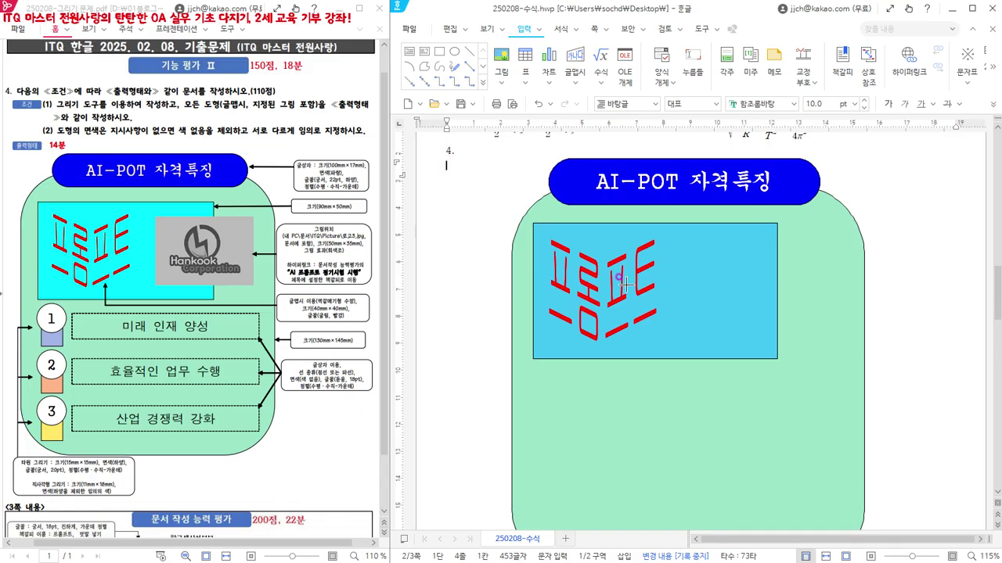
left_click(447, 172)
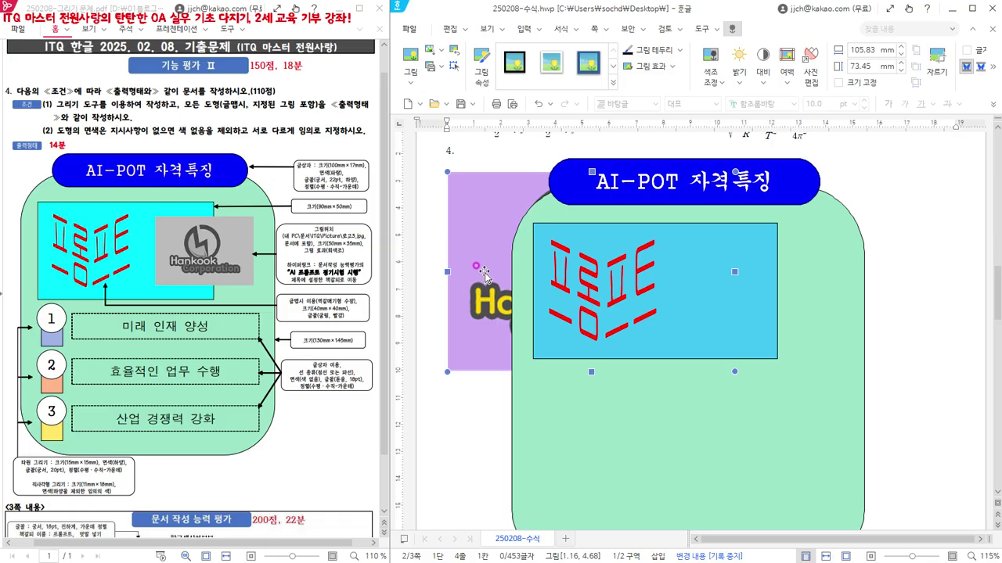
Set the logo picture's size to 50 mm wide and 35 mm high in its object properties and fix its size
left_click(477, 268)
double_click(483, 272)
left_click_drag(635, 75, 708, 112)
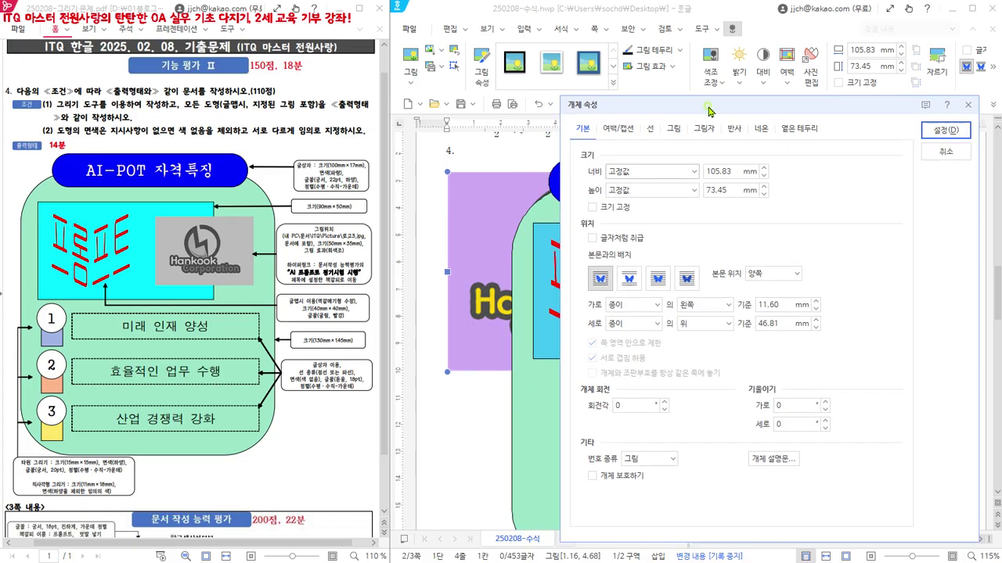
left_click(587, 129)
left_click(733, 171)
double_click(734, 172)
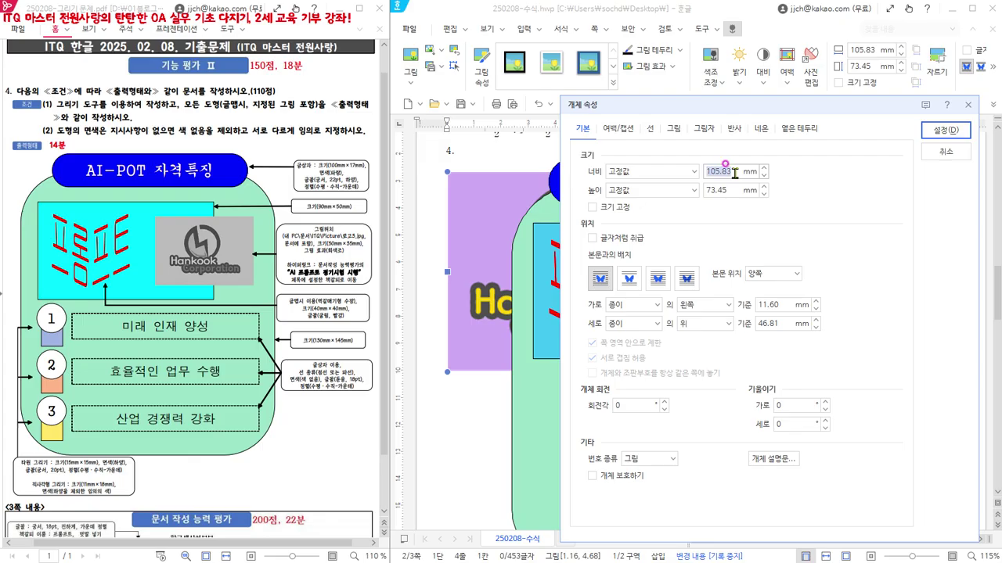
type("50")
double_click(733, 189)
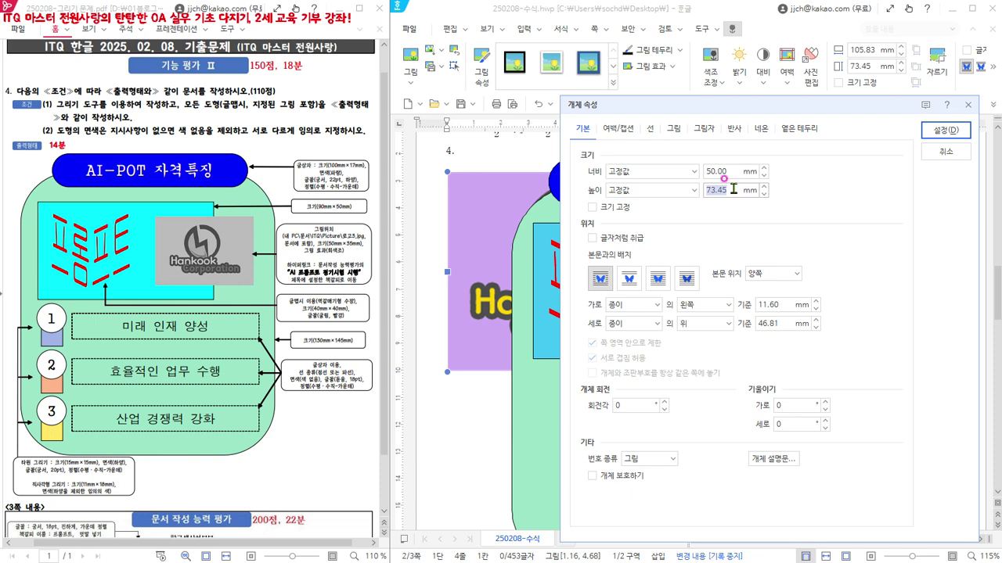
type("35")
left_click(593, 207)
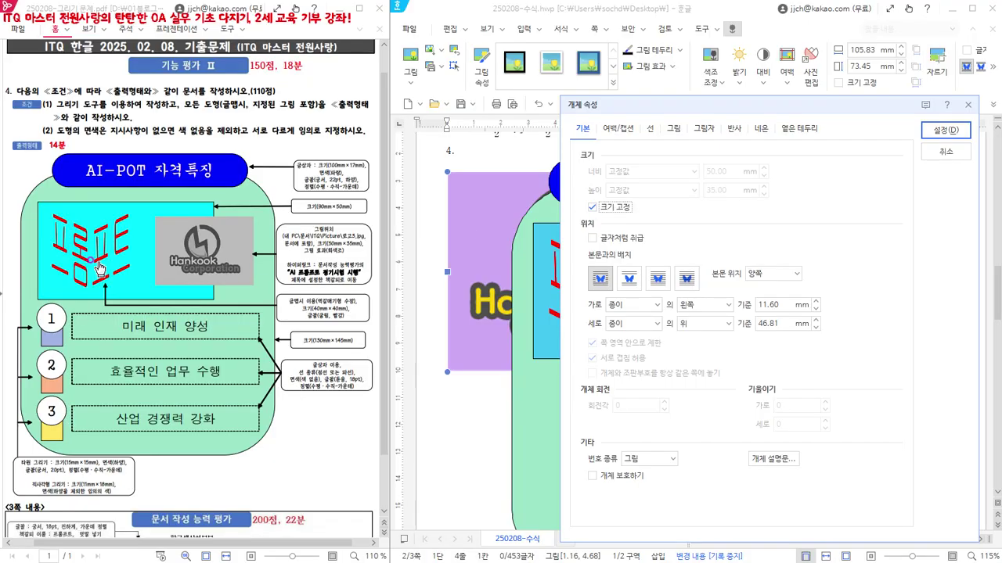
Place the logo picture in front of the text, give it the 회색조 picture effect, and apply the object properties
left_click(615, 305)
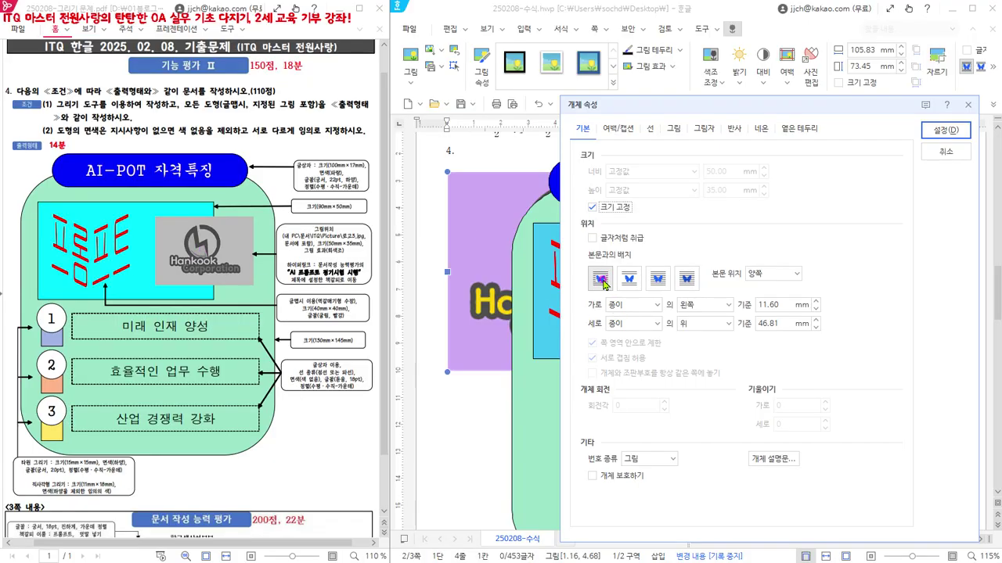
left_click(658, 280)
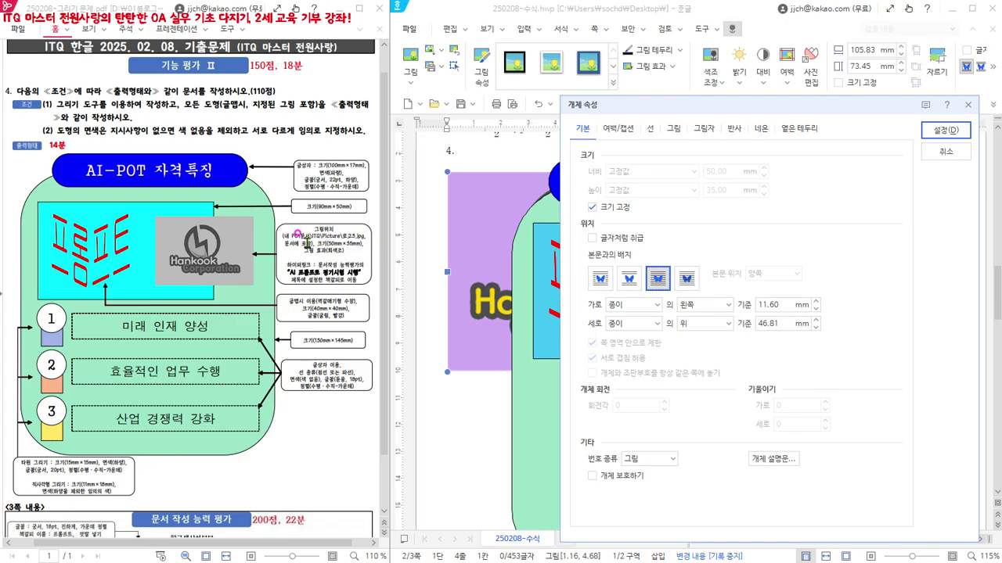
left_click(673, 129)
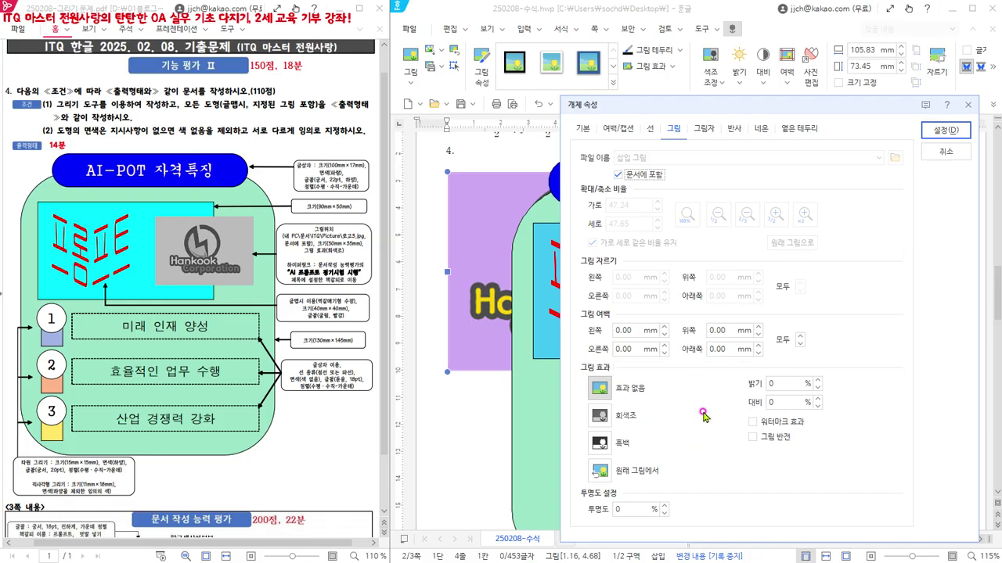
left_click(610, 419)
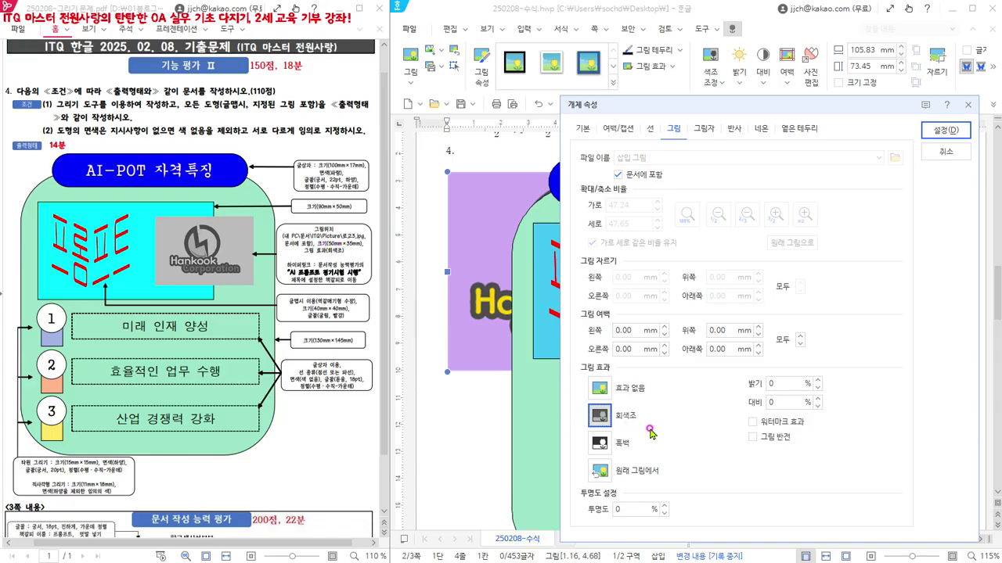
left_click(947, 130)
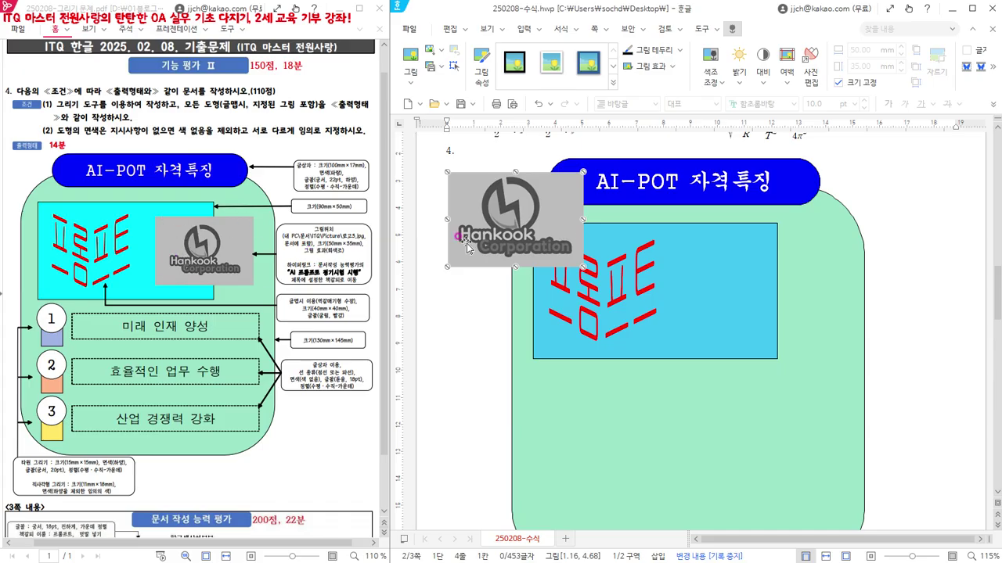
Move the logo picture onto the right part of the sky-blue rectangle, overlapping its right edge, and deselect it
left_click_drag(552, 222, 806, 286)
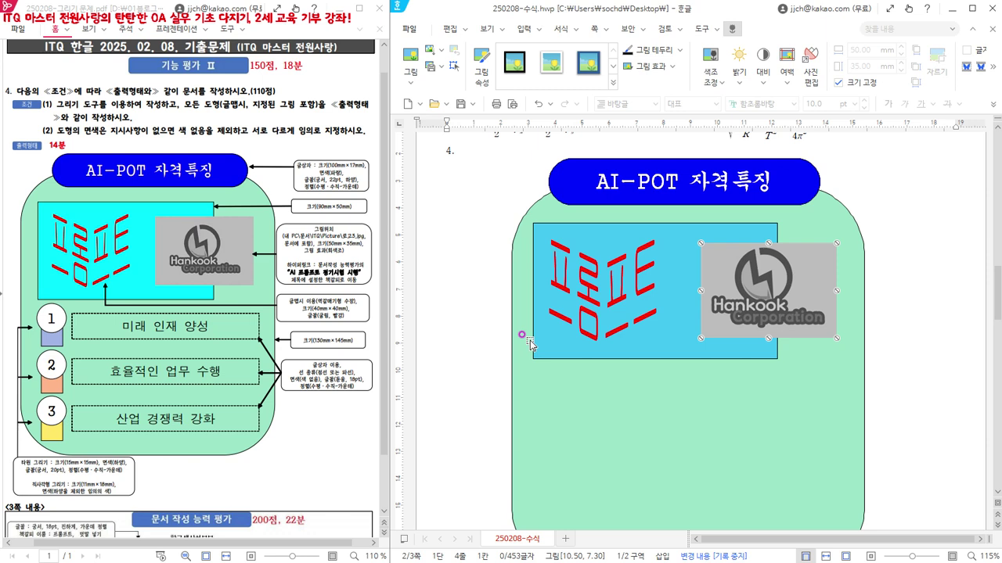
left_click(453, 183)
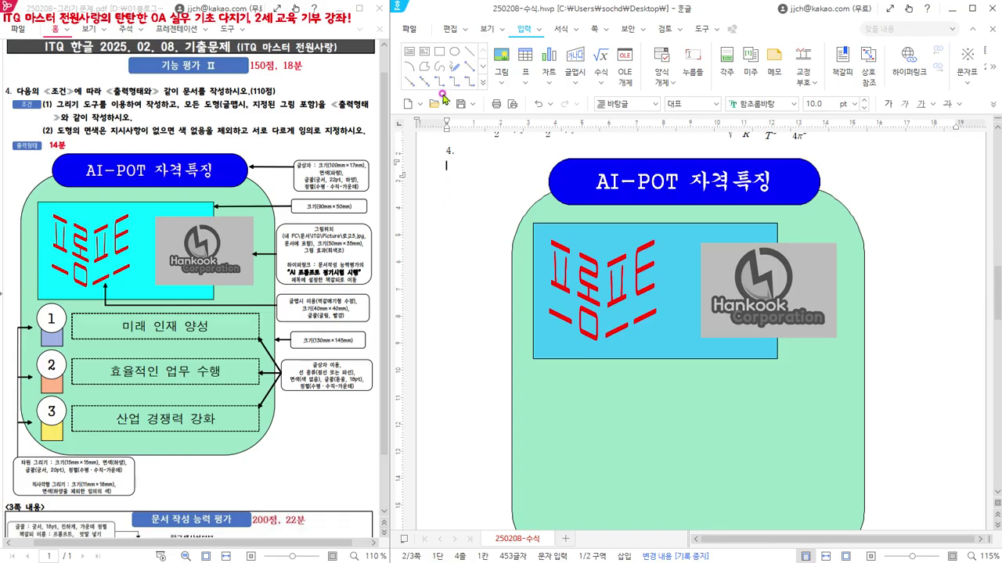
Save the document under the new name 250208-그리기1.hwp in the 바탕 화면 folder
left_click(408, 30)
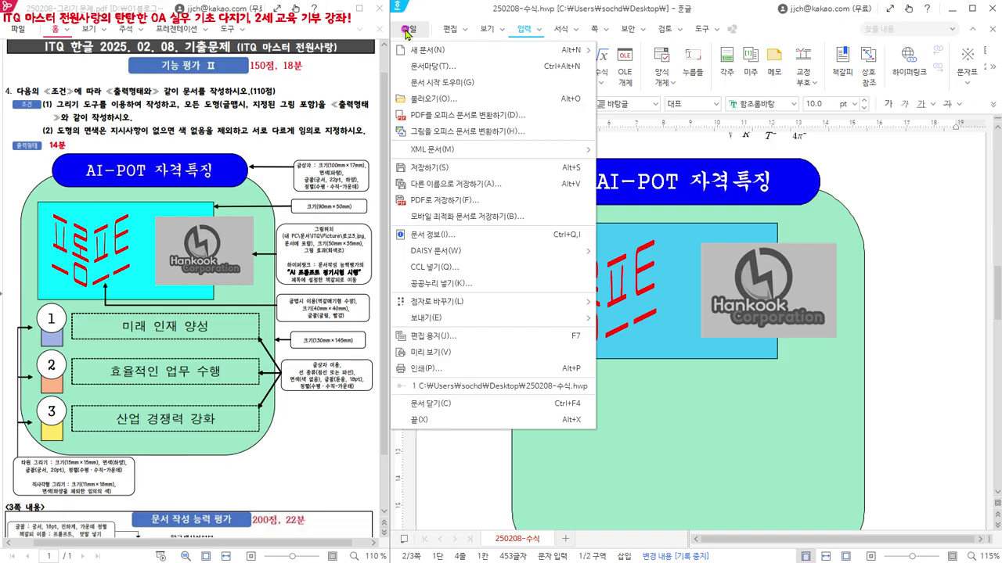
left_click(458, 186)
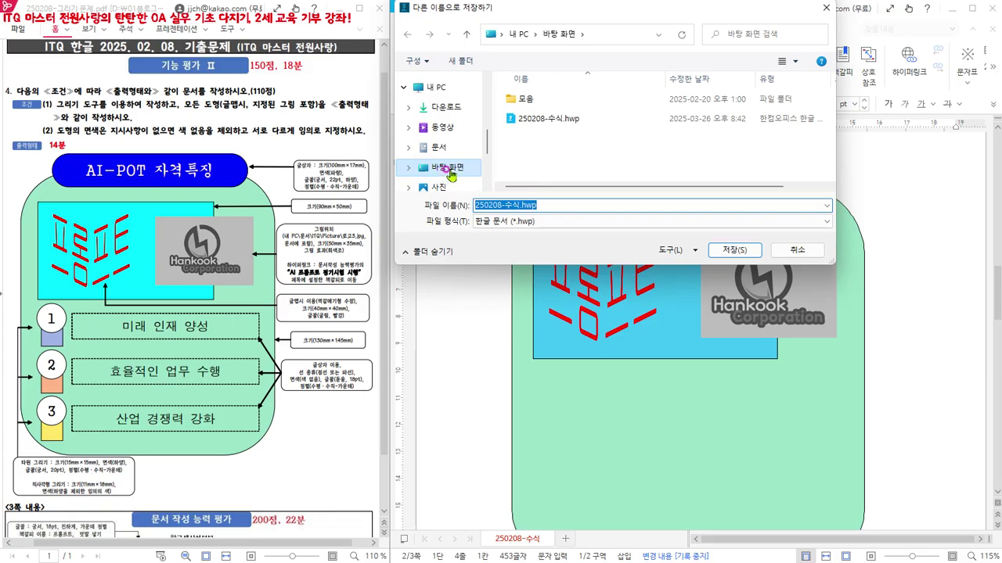
left_click(508, 205)
double_click(509, 205)
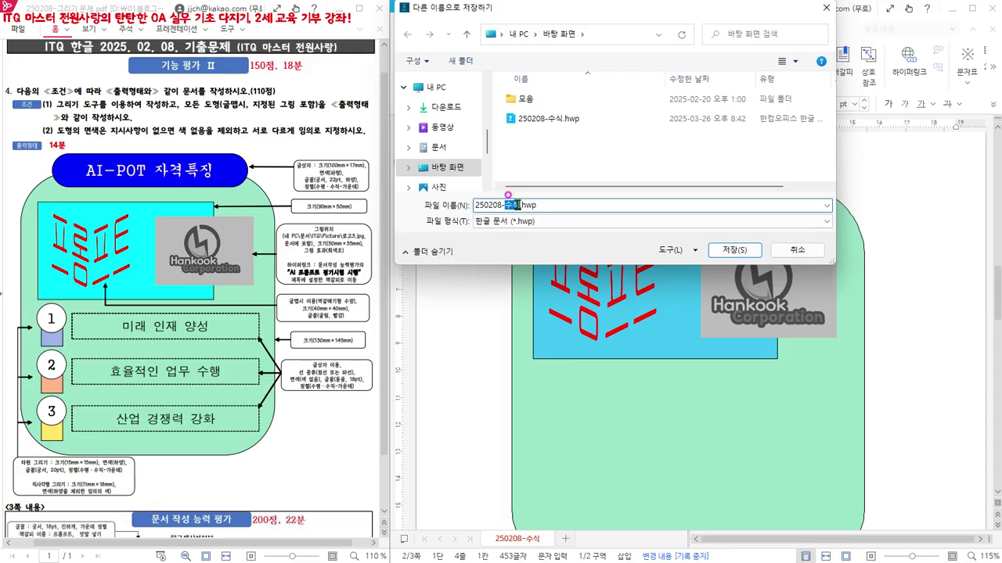
type("그리기1")
left_click(732, 250)
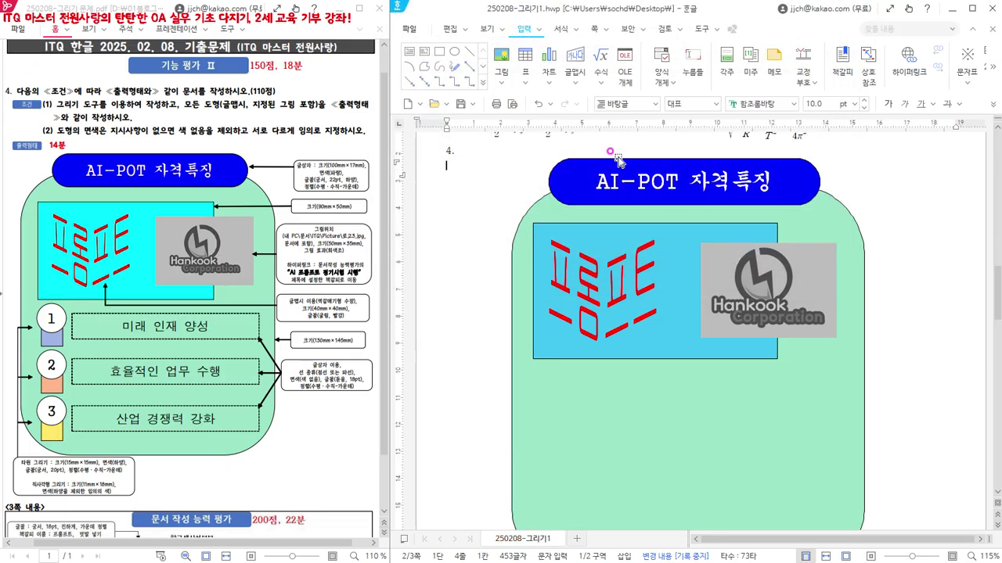